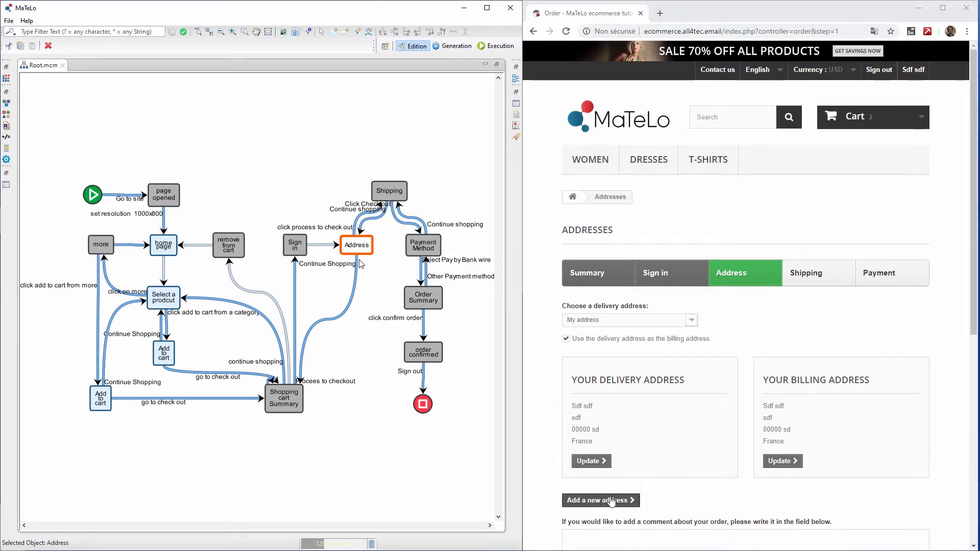
- Check the shop's address step by continuing shopping back to the cart summary, and proceed to checkout again
scroll(592, 495, "down", 3)
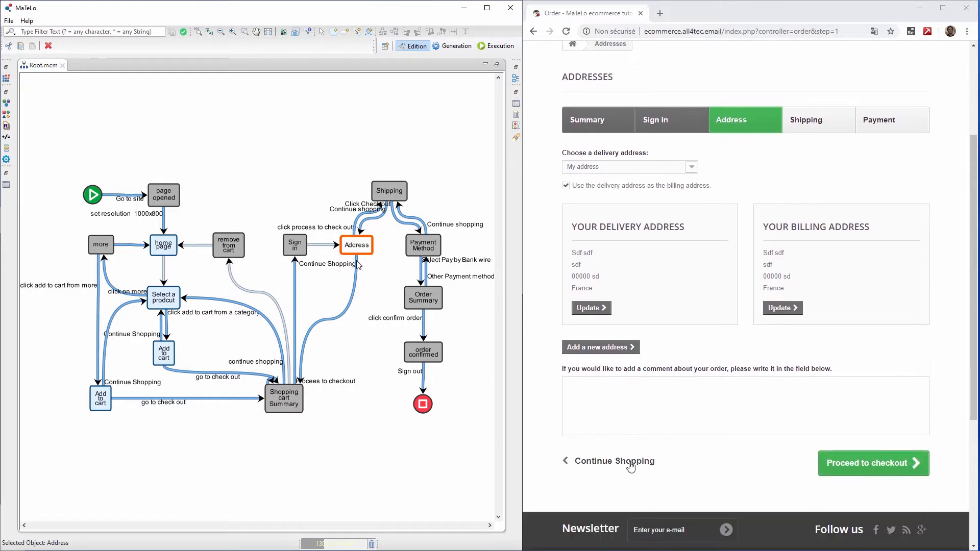
left_click(619, 463)
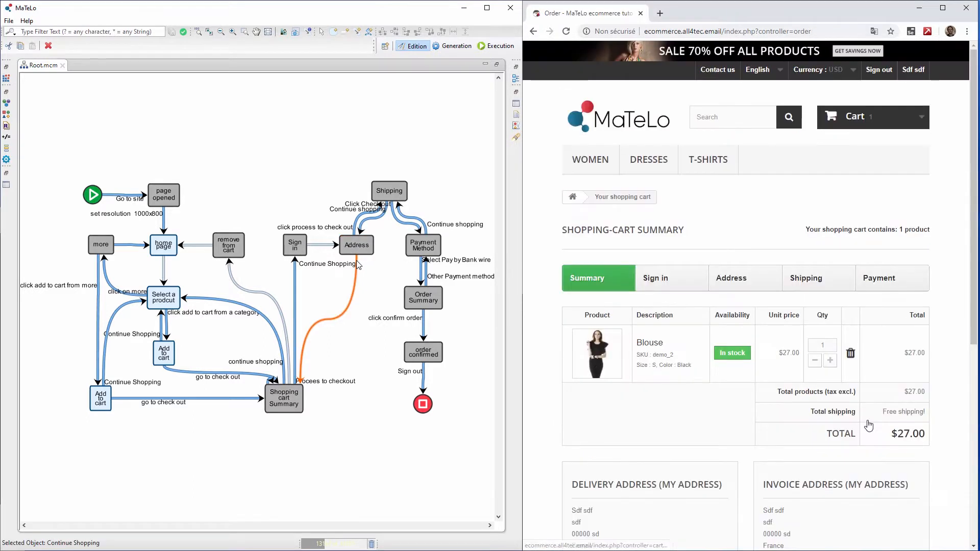
scroll(676, 392, "down", 2)
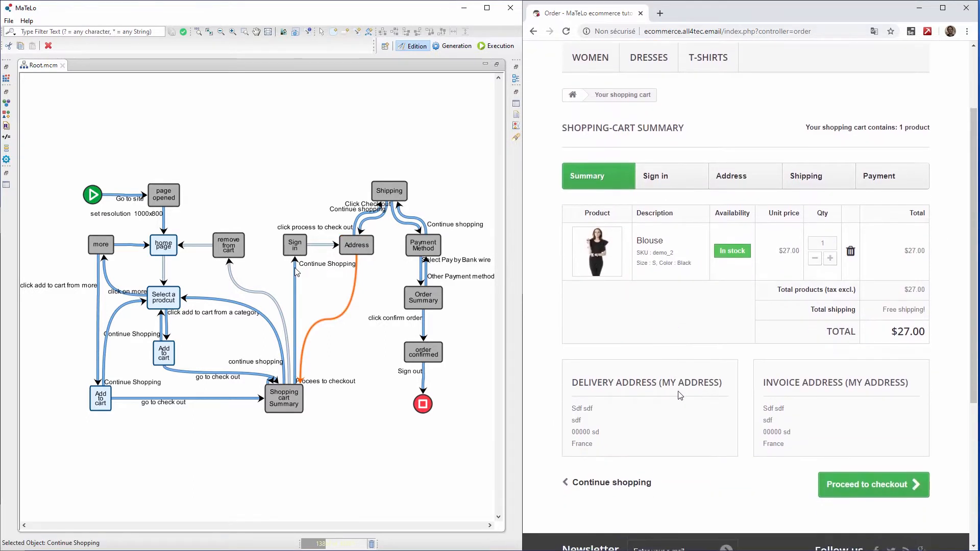
left_click(871, 484)
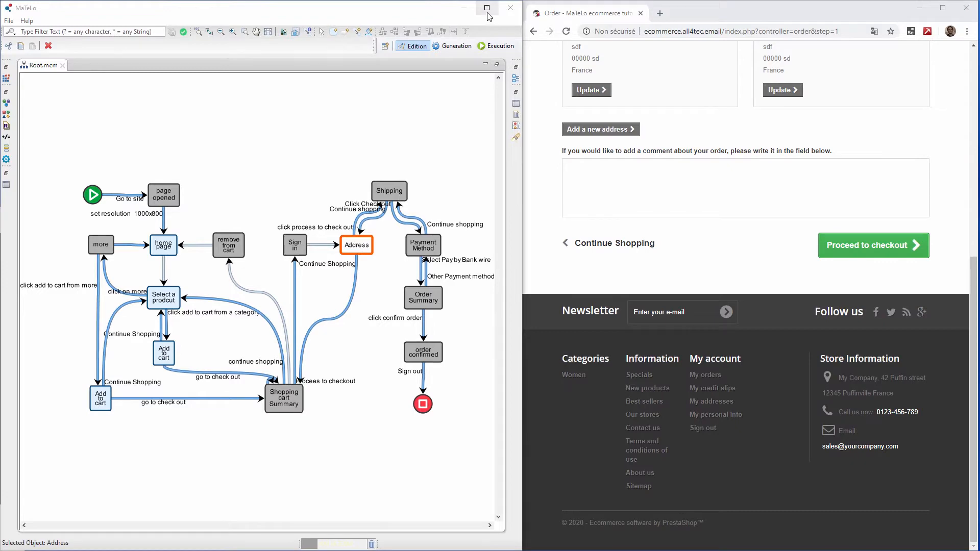
- Maximize the MaTeLo model window and create a chain named Sign in from the Sign in state
left_click(487, 10)
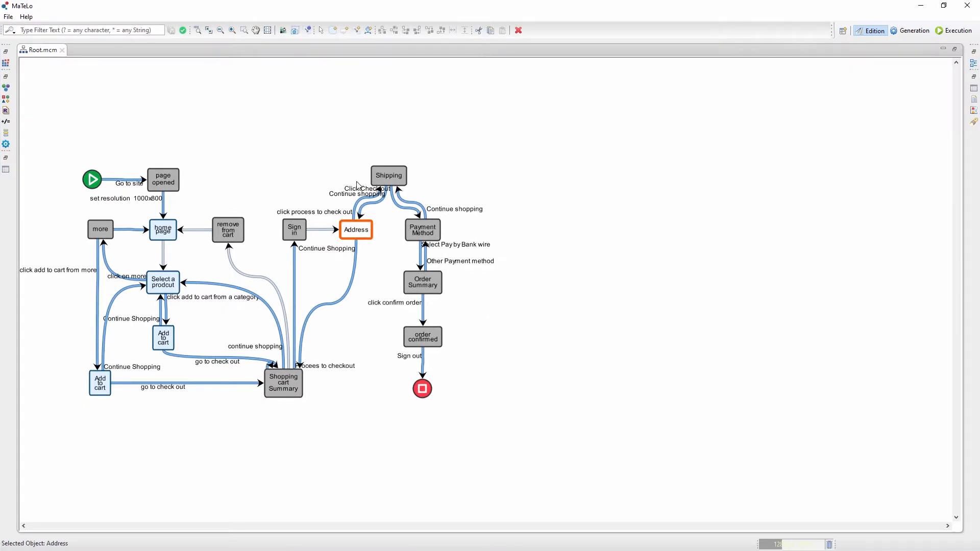
left_click(209, 30)
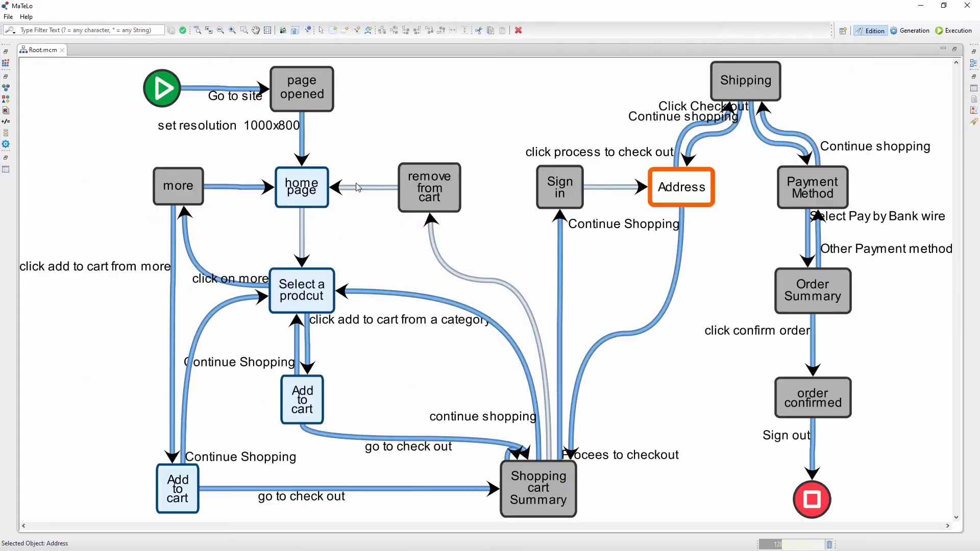
left_click(556, 197)
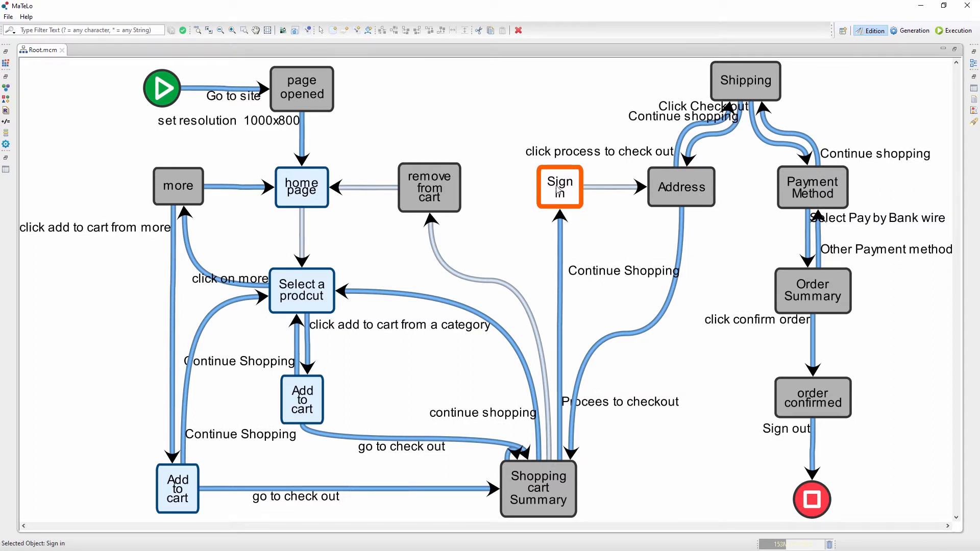
double_click(556, 193)
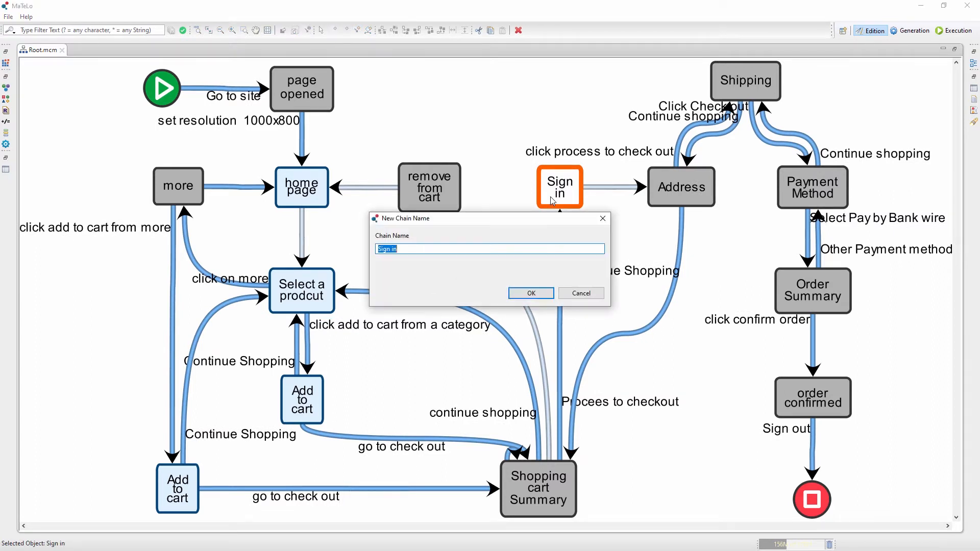
left_click(518, 293)
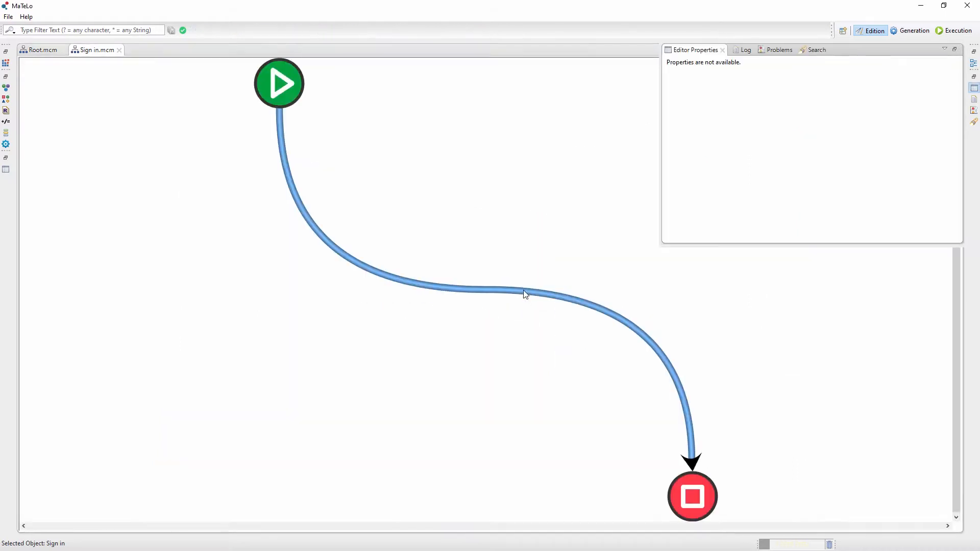
- Add two states named "Not logged in" and "already logged in" on either side of the start-to-end link
right_click(181, 190)
left_click(207, 215)
left_click(113, 239)
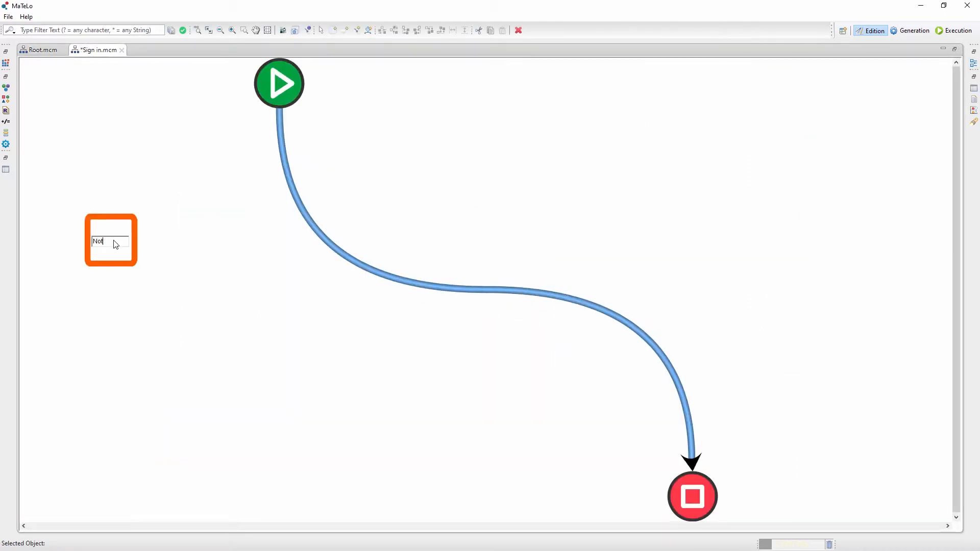
type("Not logged in")
key("Return")
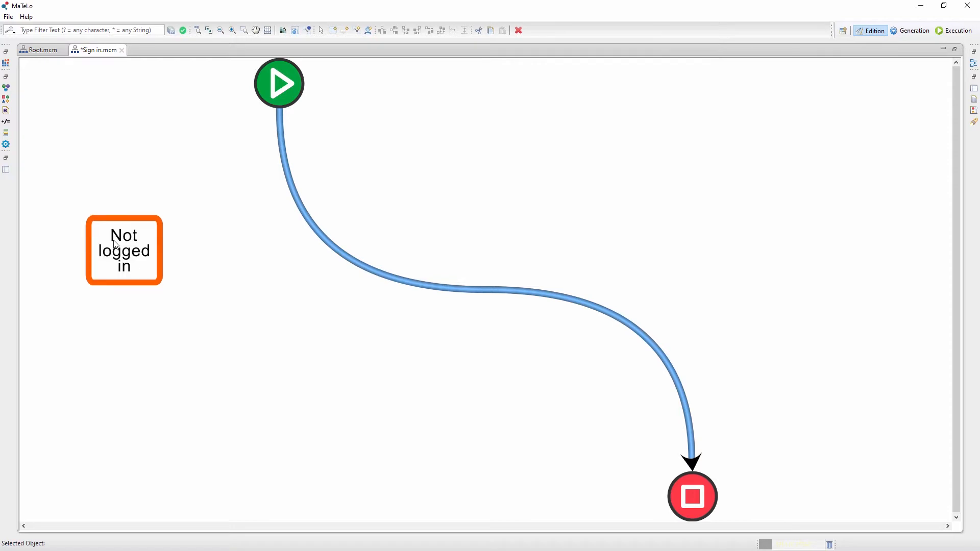
left_click(658, 243)
type("already logged in")
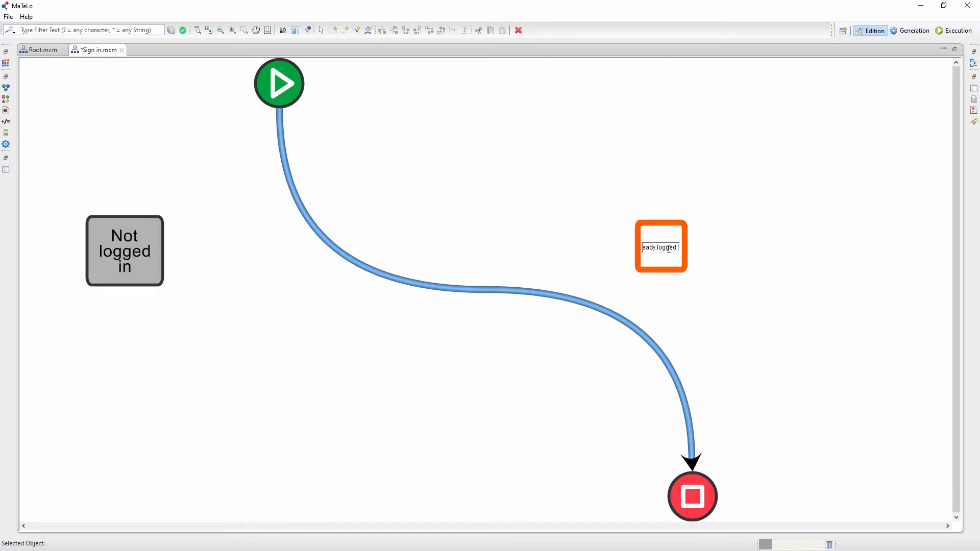
key("Return")
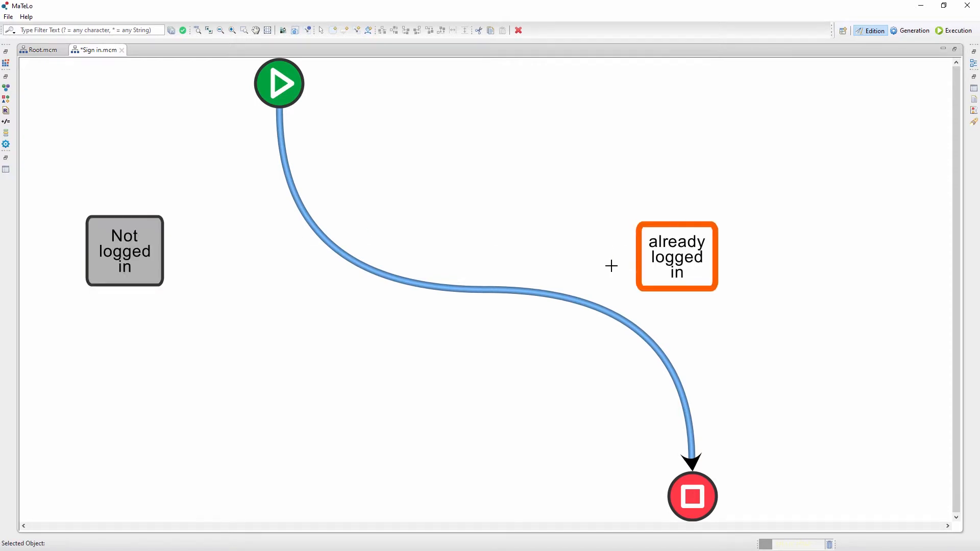
- Add the states "Create an account" and "Your personal information" one below the other under "Not logged in"
scroll(573, 263, "down", 3)
left_click(218, 368)
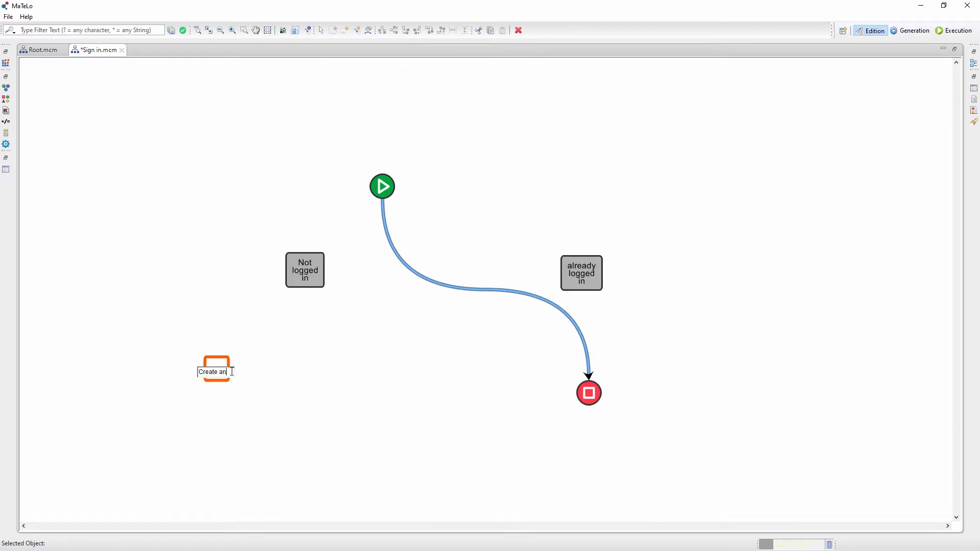
type("Create an account")
key("Return")
left_click(225, 470)
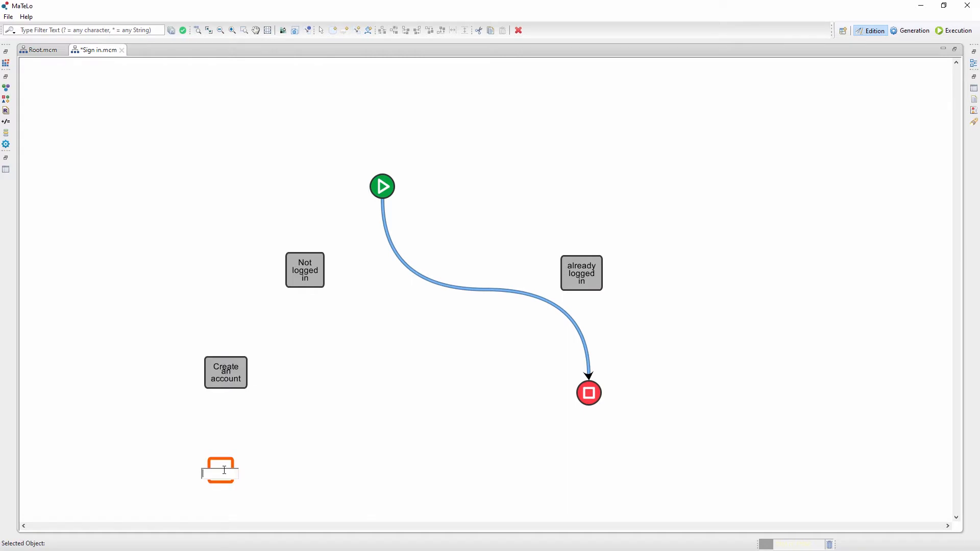
type("Your personal information")
key("Return")
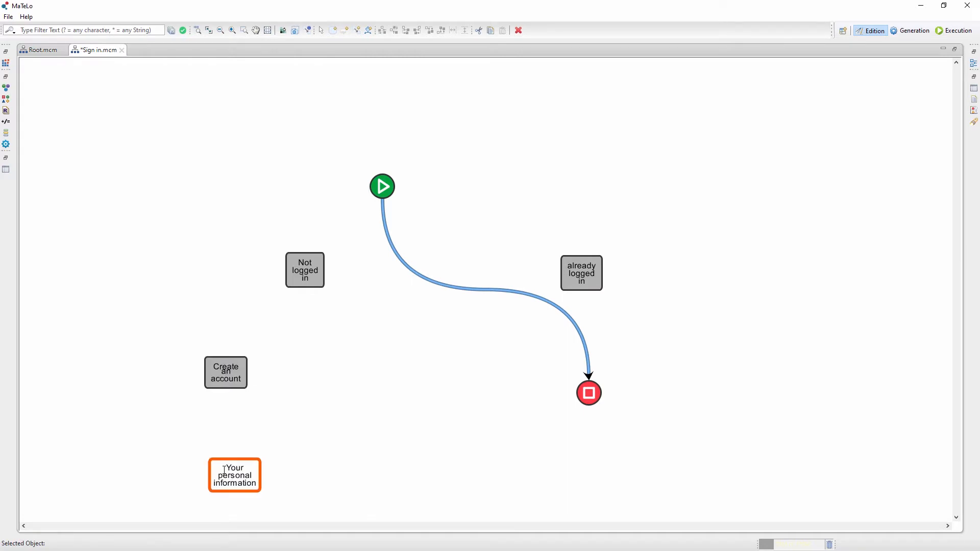
- Delete the direct link between the start and terminate states, and move the terminate state below all the other states
left_click(460, 291)
left_click(457, 292)
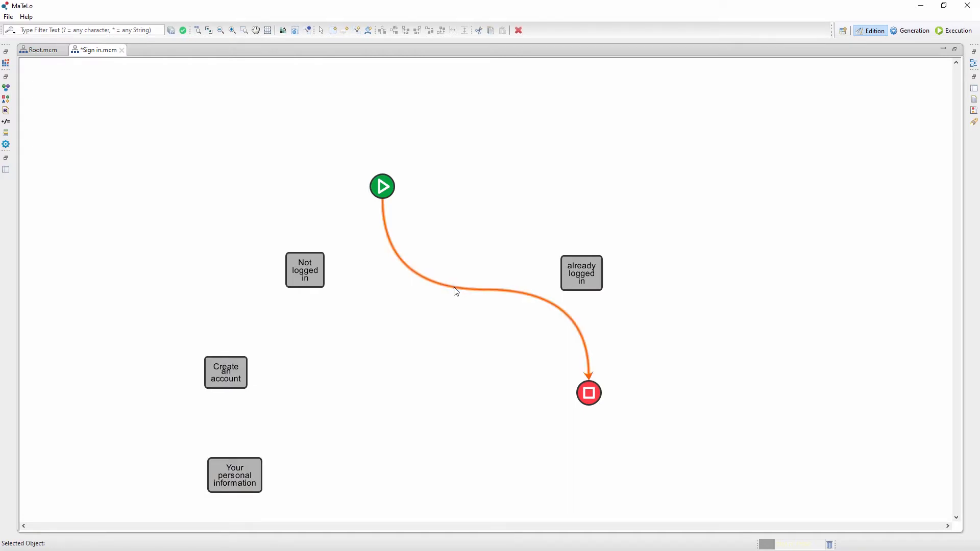
key("Delete")
scroll(457, 318, "down", 2)
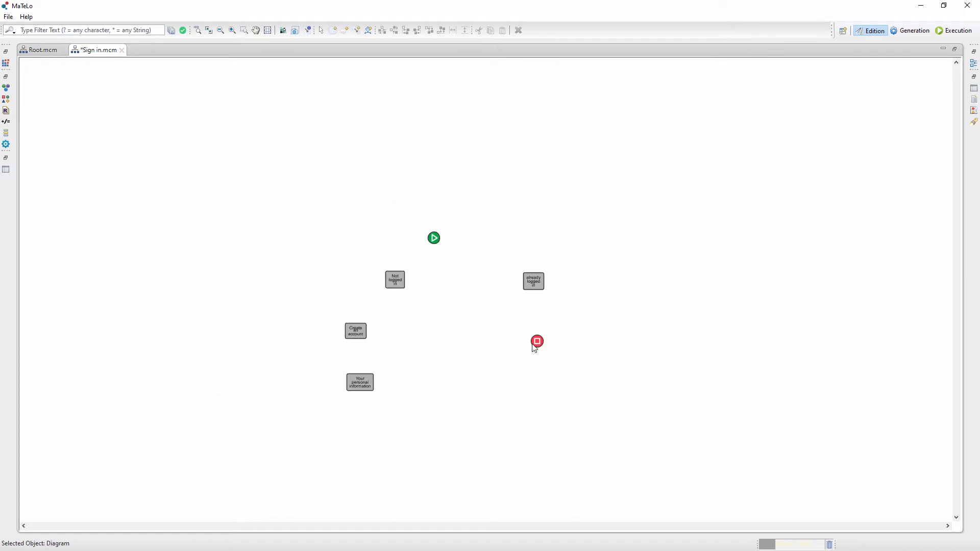
left_click_drag(536, 343, 473, 449)
scroll(470, 446, "up", 2)
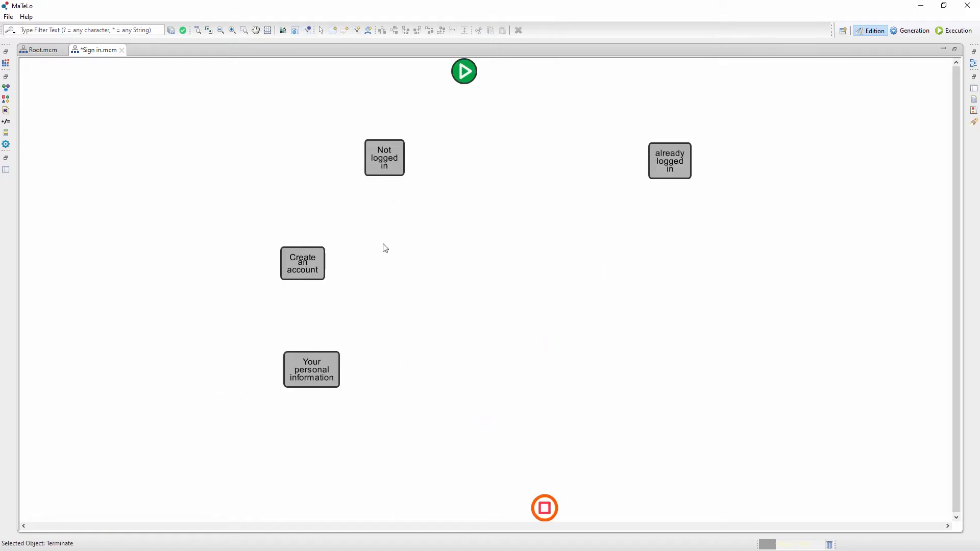
- Add a condition leading from the start state to the "already logged in" state
right_click(469, 148)
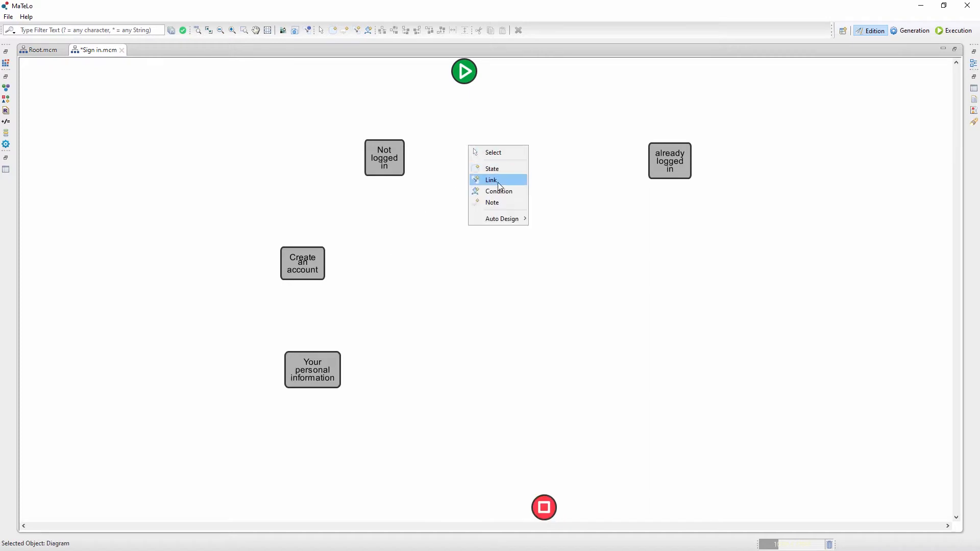
left_click(489, 195)
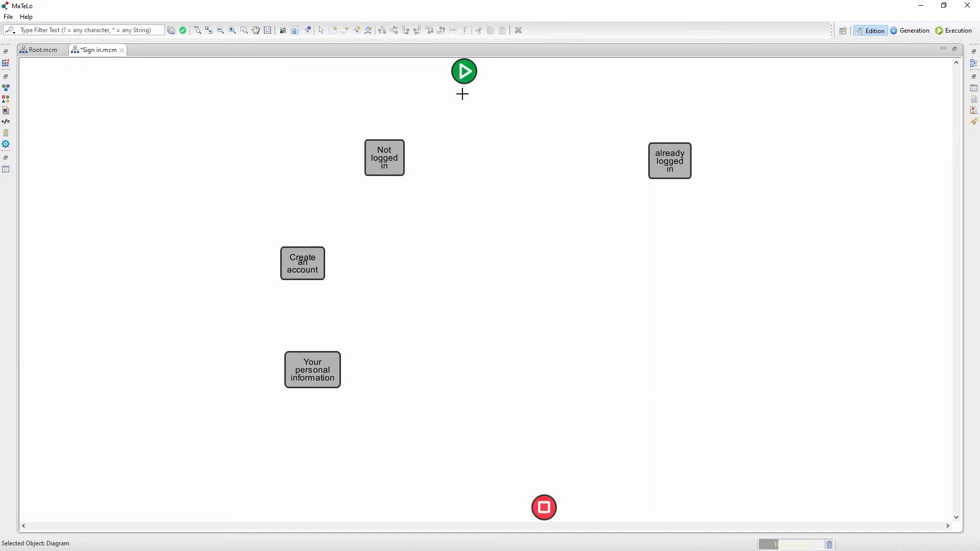
left_click(464, 71)
left_click(670, 161)
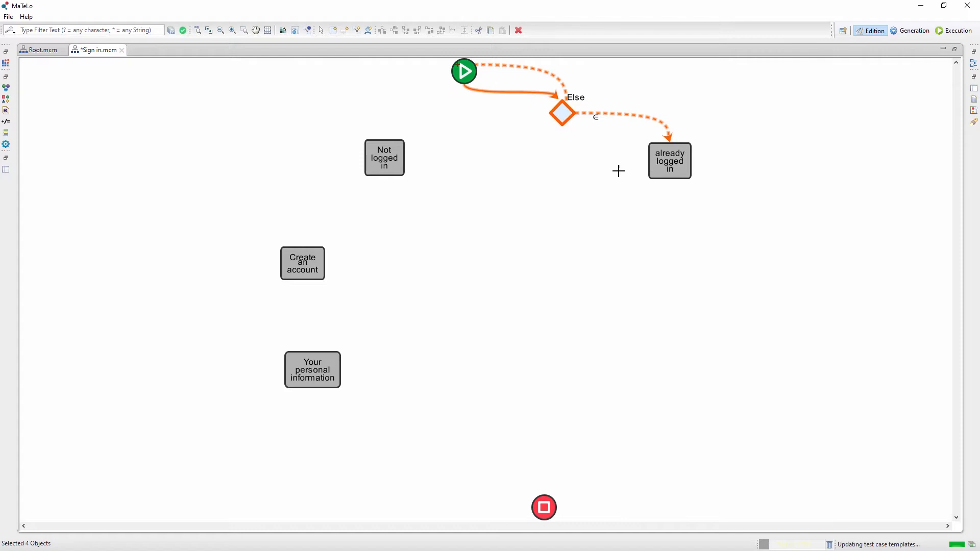
- Redirect the condition's Else branch from the start state to the "Not logged in" state
right_click(549, 145)
left_click(494, 66)
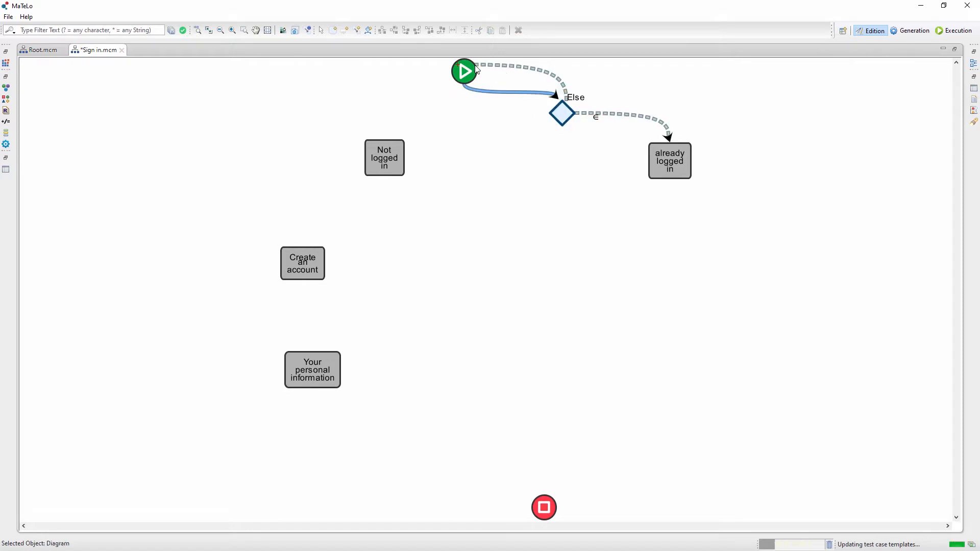
left_click(482, 67)
left_click_drag(478, 65, 397, 155)
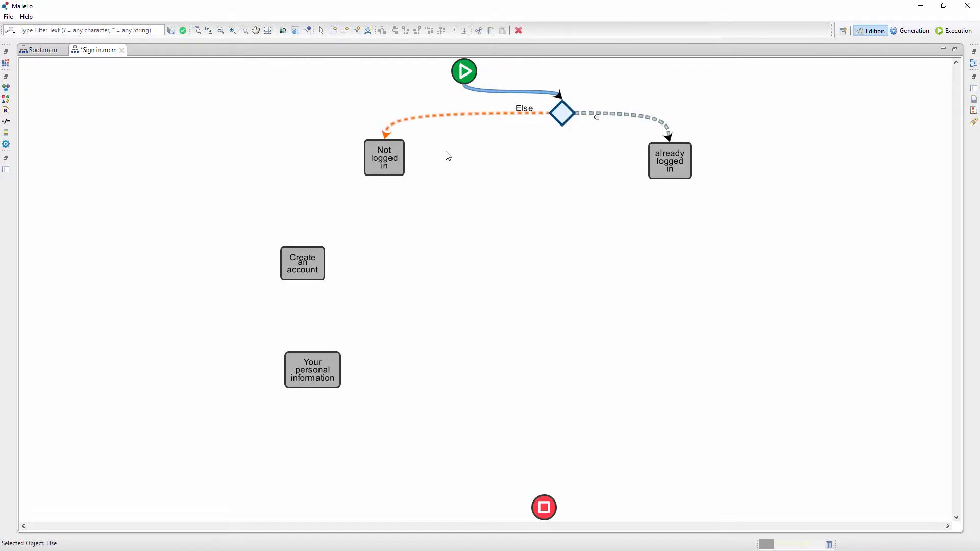
- Centre the start state and condition node between the two branches, and align "Your personal information" under "Create an account"
left_click_drag(467, 76, 543, 65)
left_click_drag(563, 113, 536, 128)
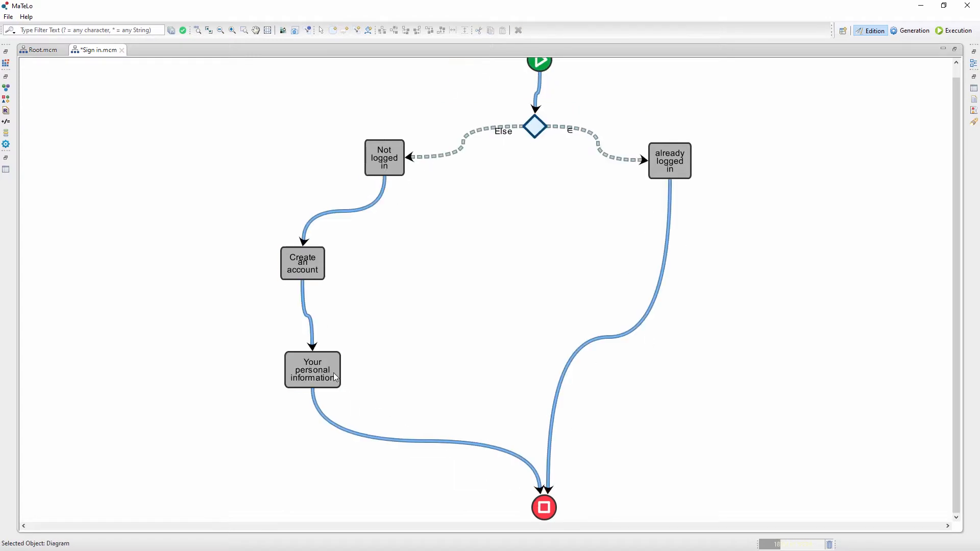
left_click(312, 370)
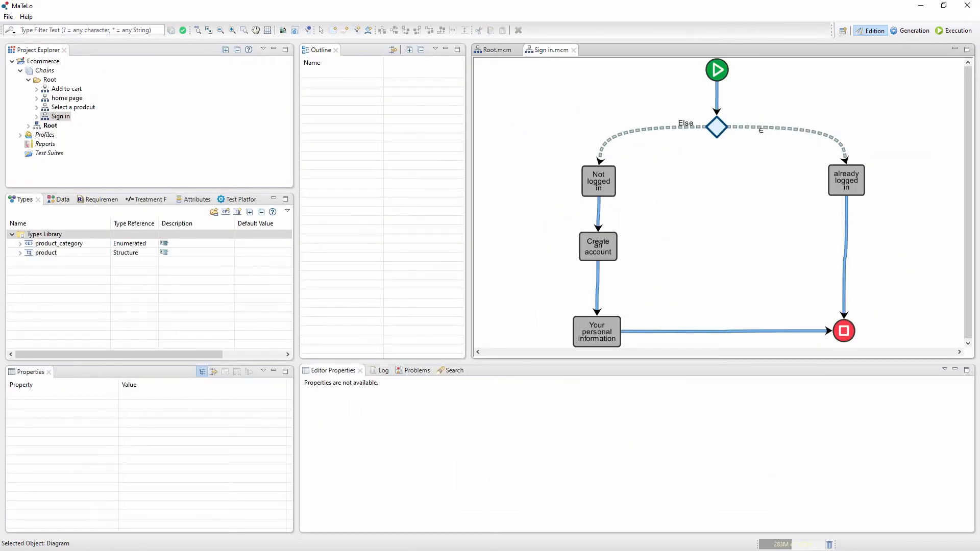
- Select the condition node and create an enumerated type named "logged state" in the Types Library
left_click(727, 127)
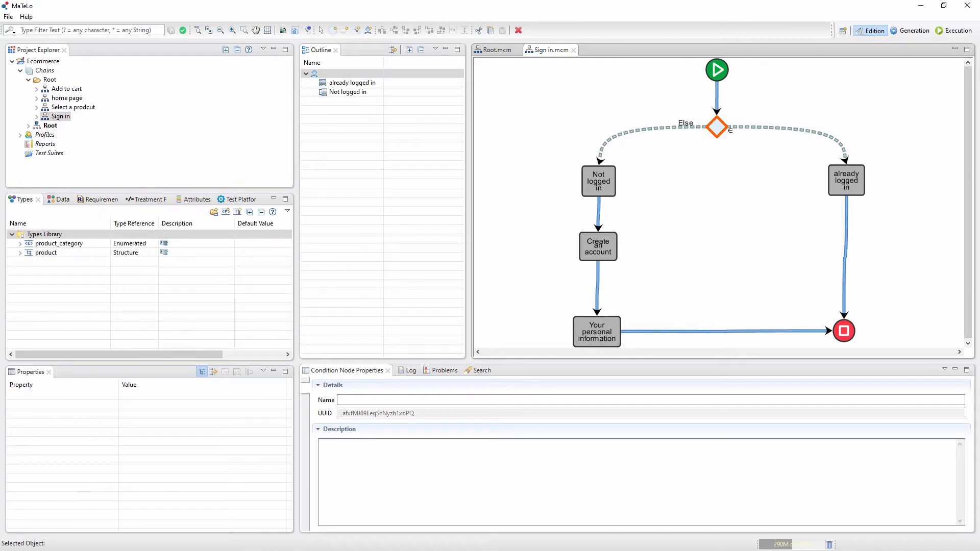
right_click(32, 234)
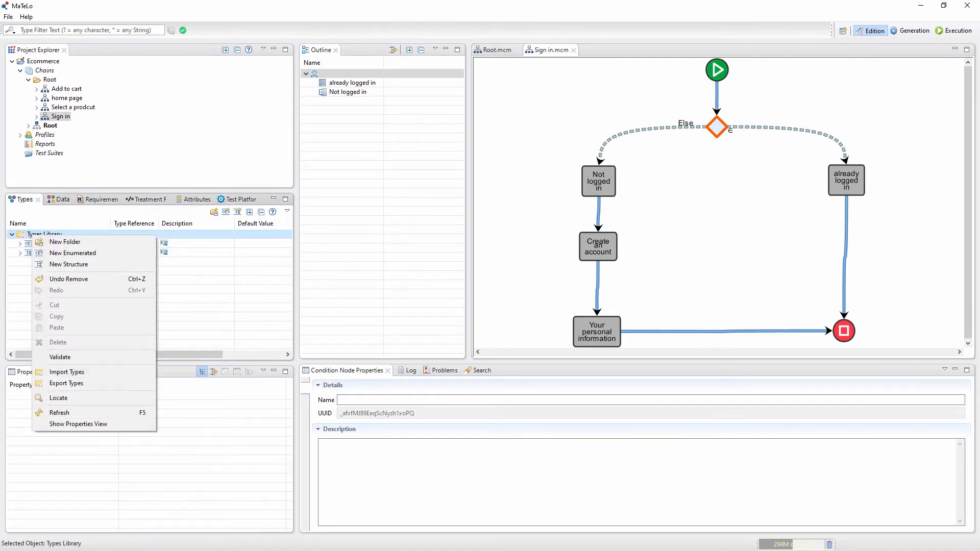
left_click(72, 252)
type("log")
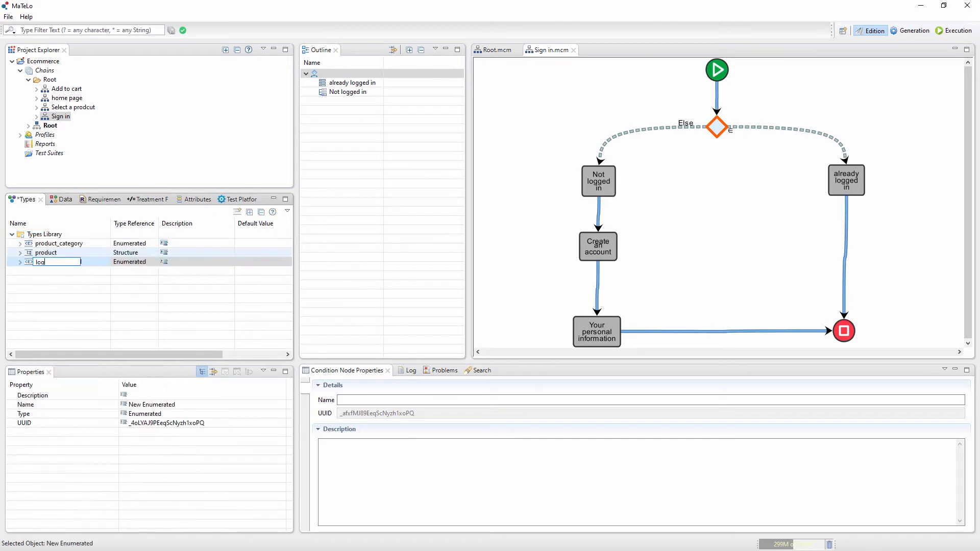
type("ged state")
key("Return")
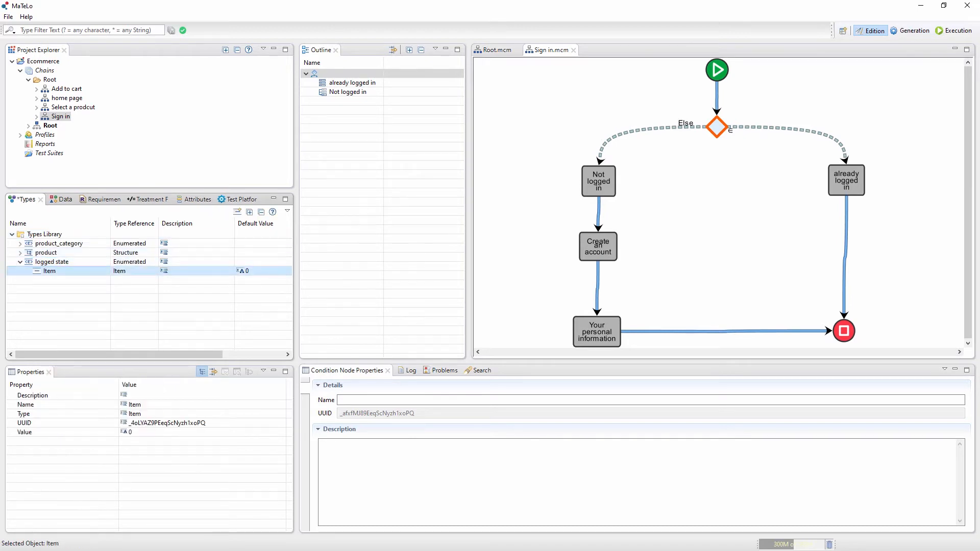
- Give the "logged state" type two enumerated items named "Not logged" and "Logged"
type("Not logged")
key("Return")
left_click(238, 211)
type("Logg")
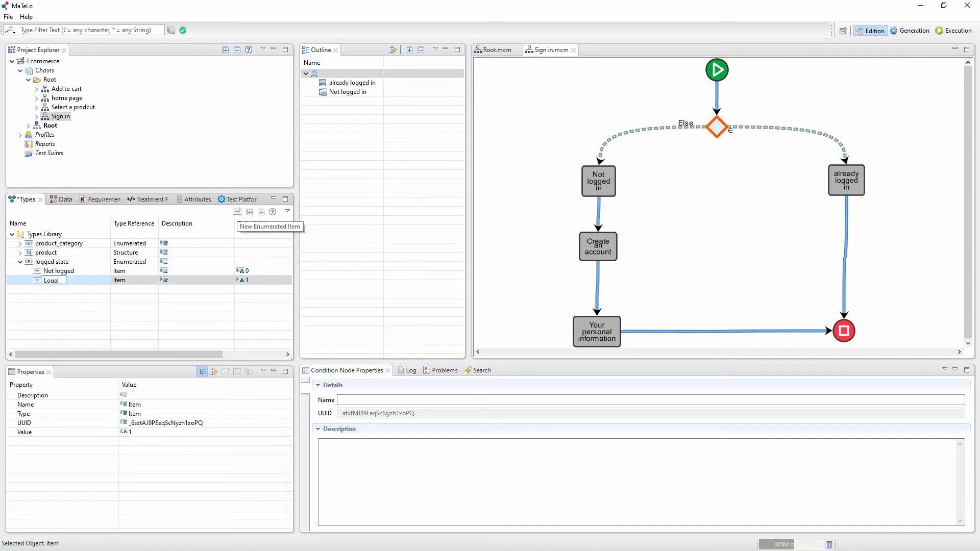
type("ed")
key("Return")
- Create an input based on the "logged state" type
left_click(52, 262)
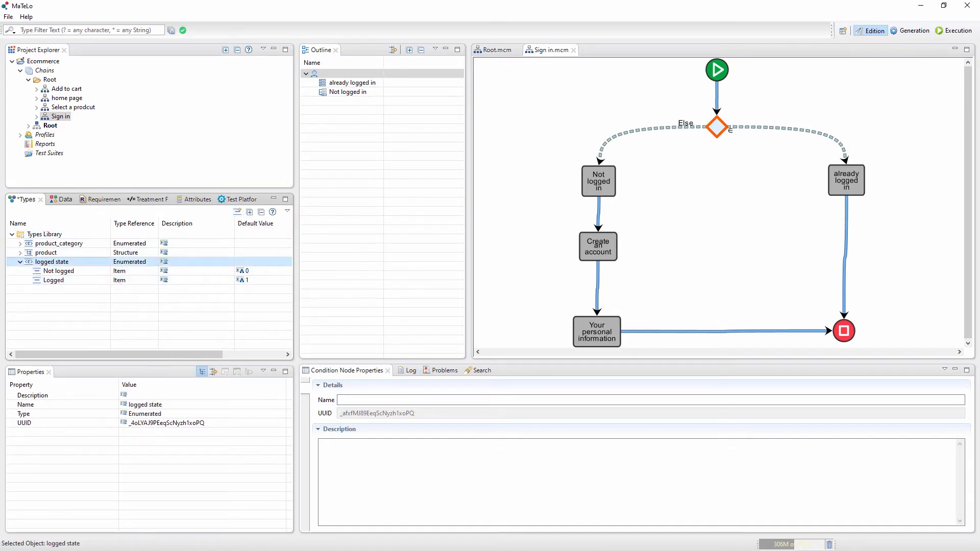
right_click(49, 262)
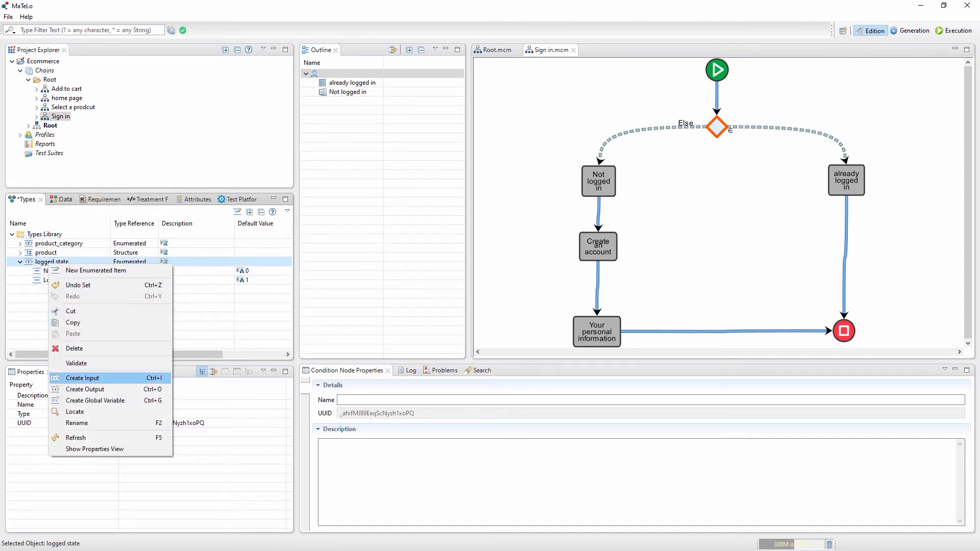
left_click(82, 379)
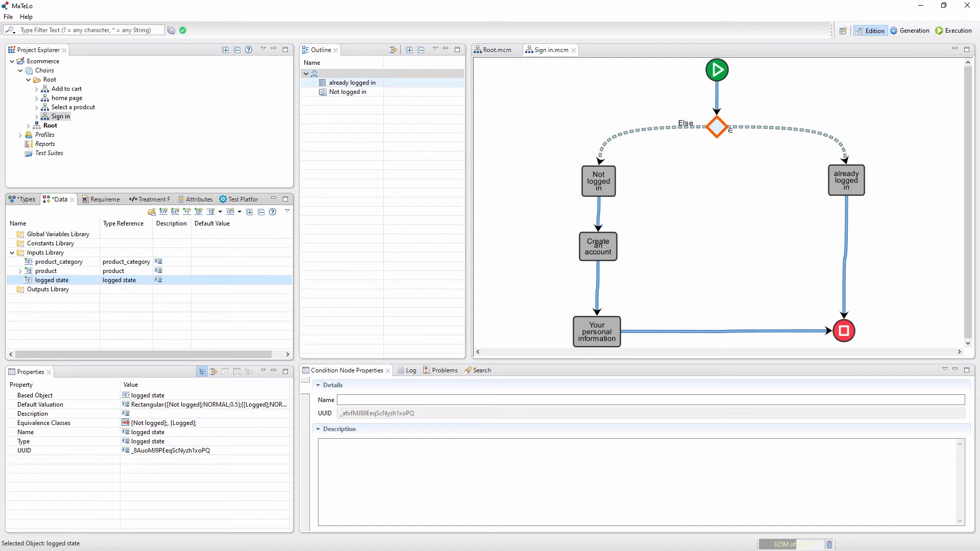
- Set the "already logged in" branch condition of the Sign in chain to evaluate the "logged state" input
left_click(352, 82)
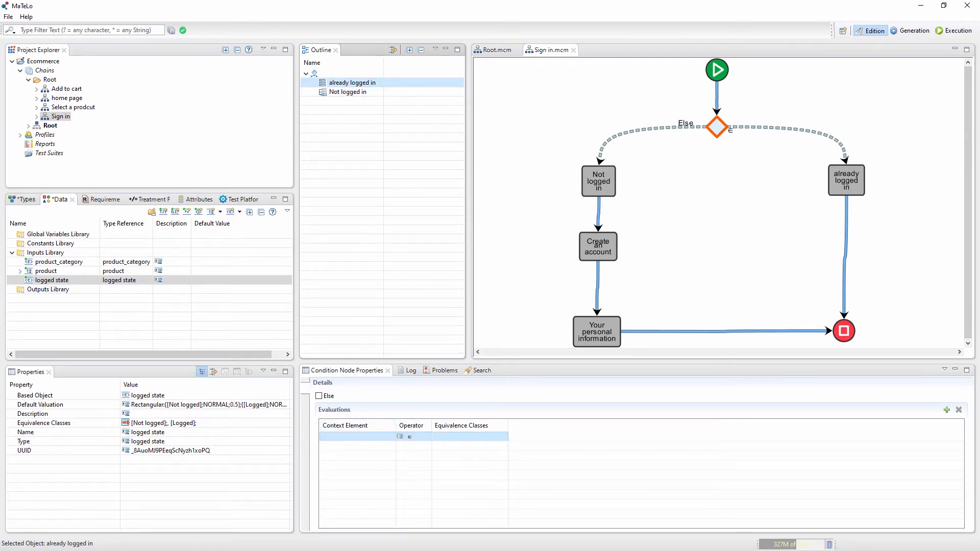
left_click(359, 437)
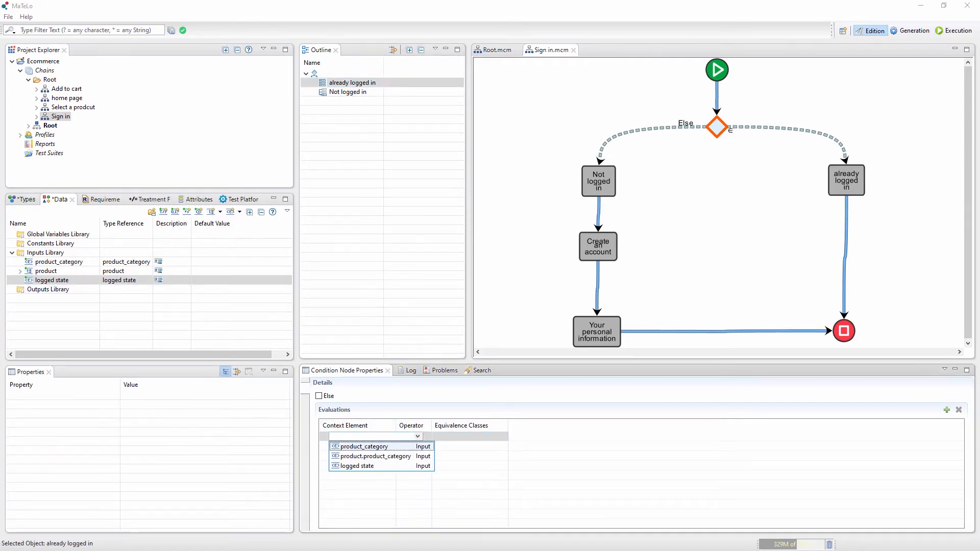
left_click(368, 466)
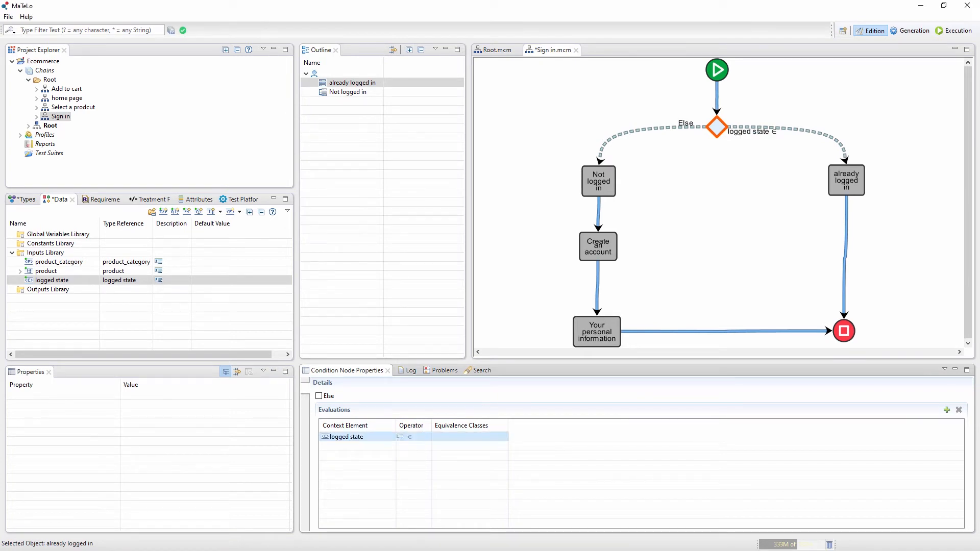
- Assign the [Logged] equivalence class to the "already logged in" branch's logged state evaluation
left_click(470, 437)
left_click(503, 437)
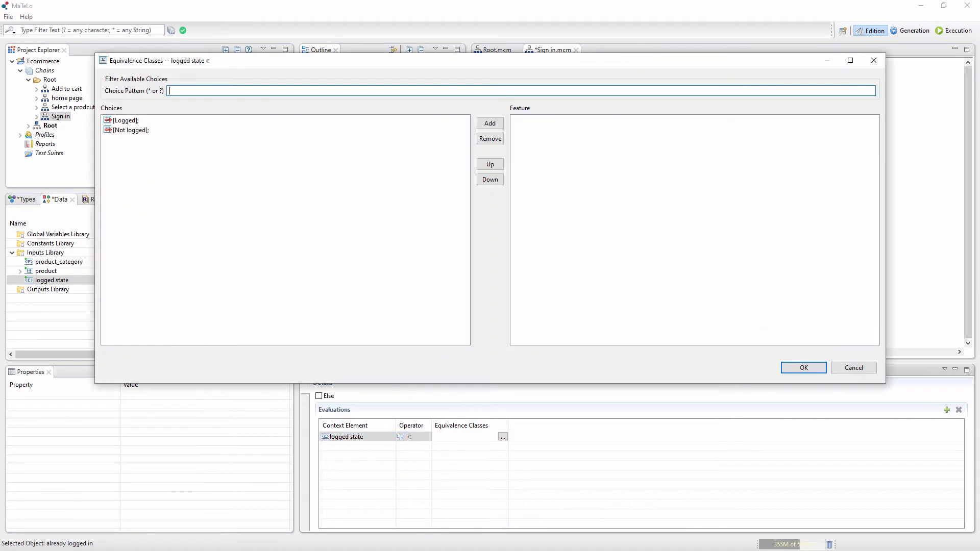
left_click_drag(333, 65, 341, 141)
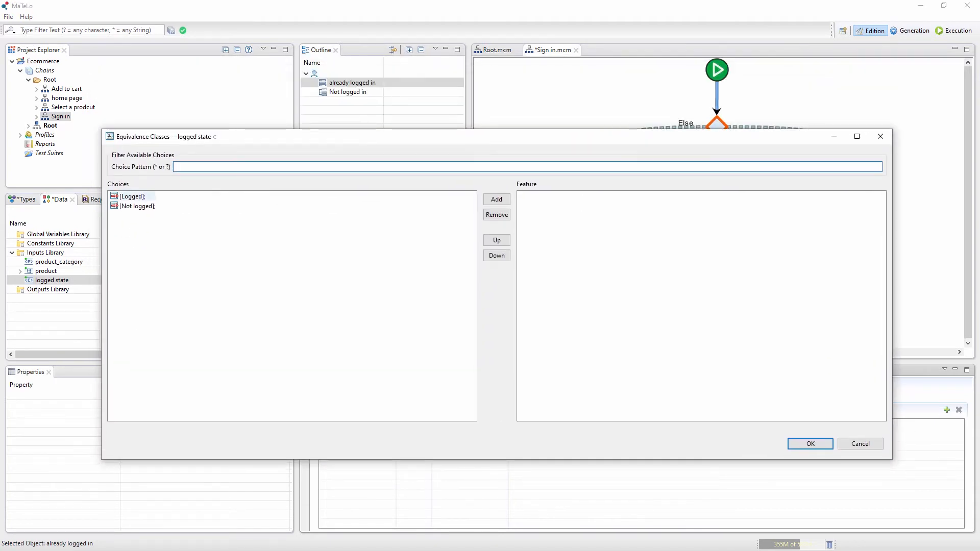
left_click(133, 197)
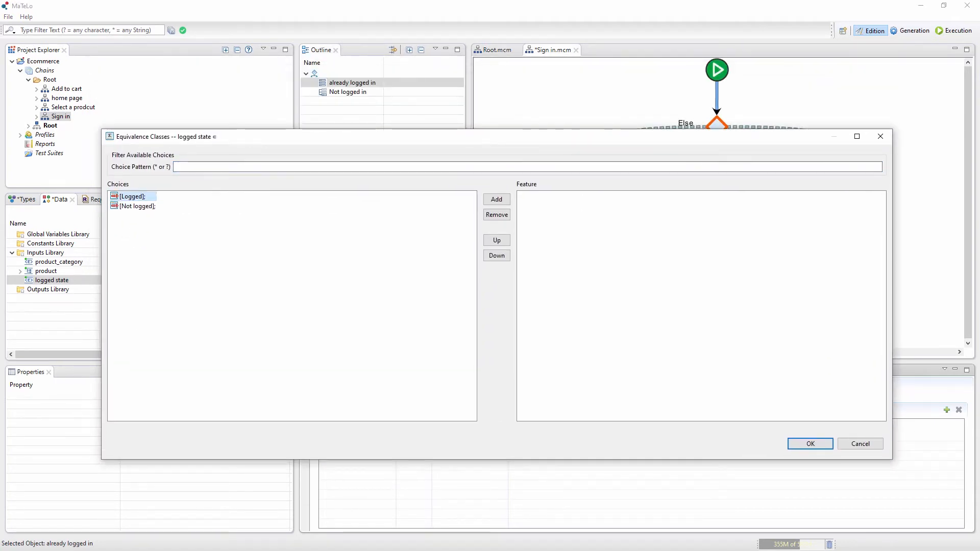
left_click(496, 199)
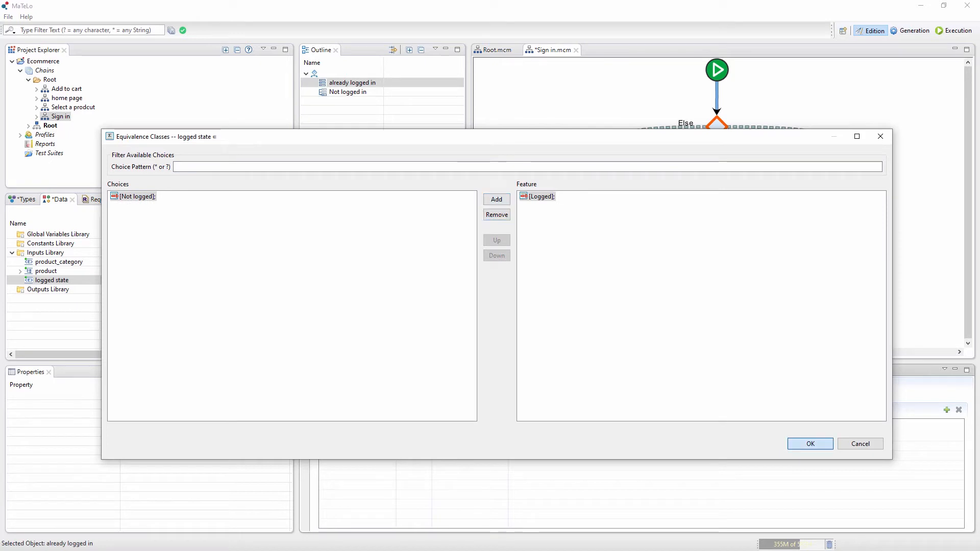
left_click(810, 444)
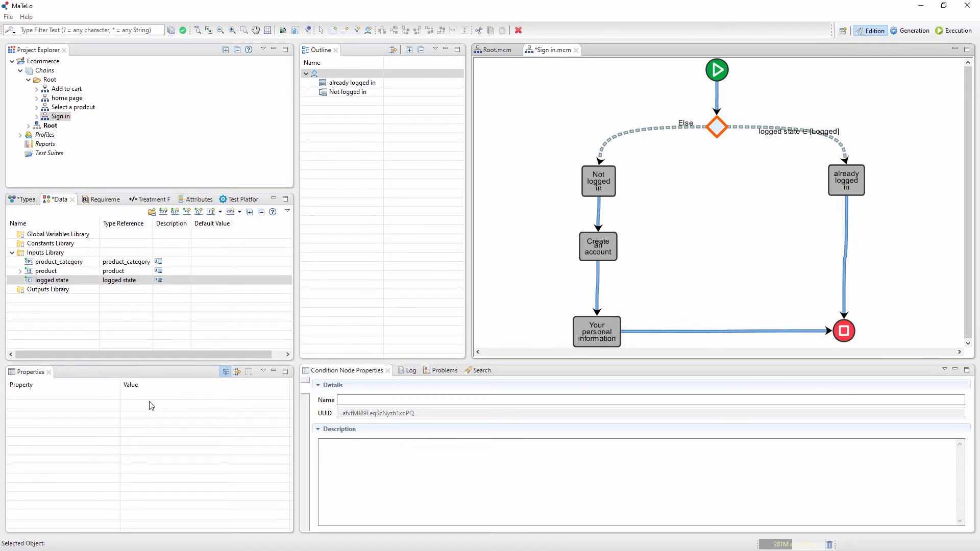
- Return to the Root chain and create a sub-chain named "Address" from the Address state
left_click(847, 180)
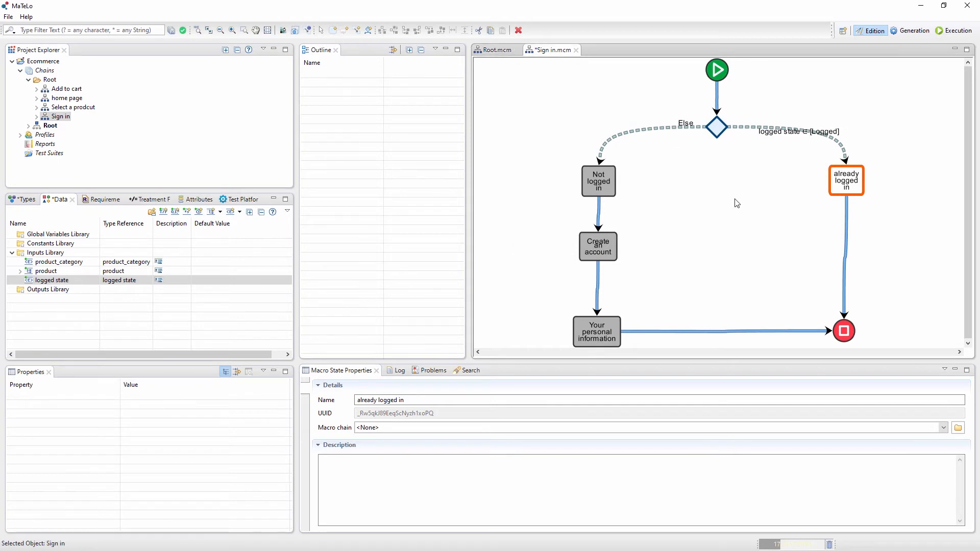
left_click(498, 50)
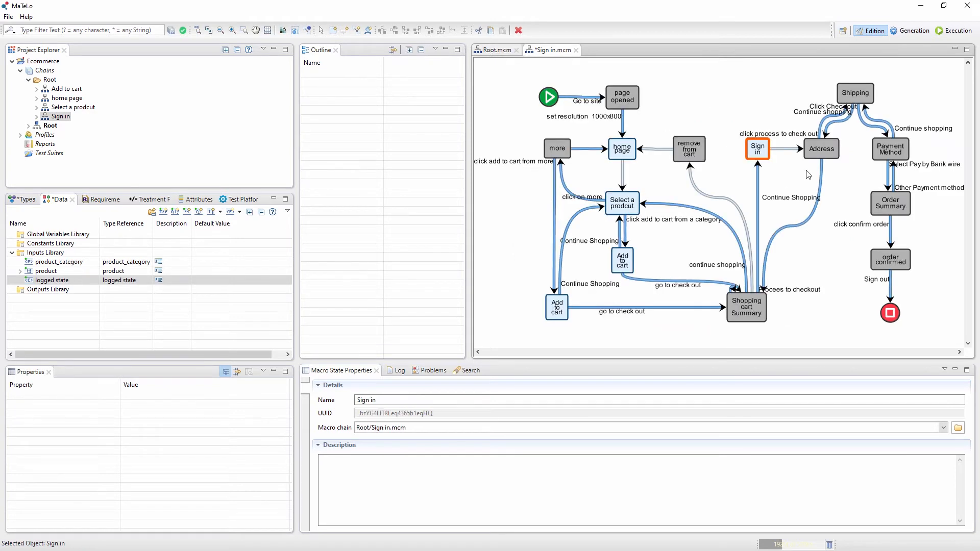
left_click(809, 152)
double_click(823, 152)
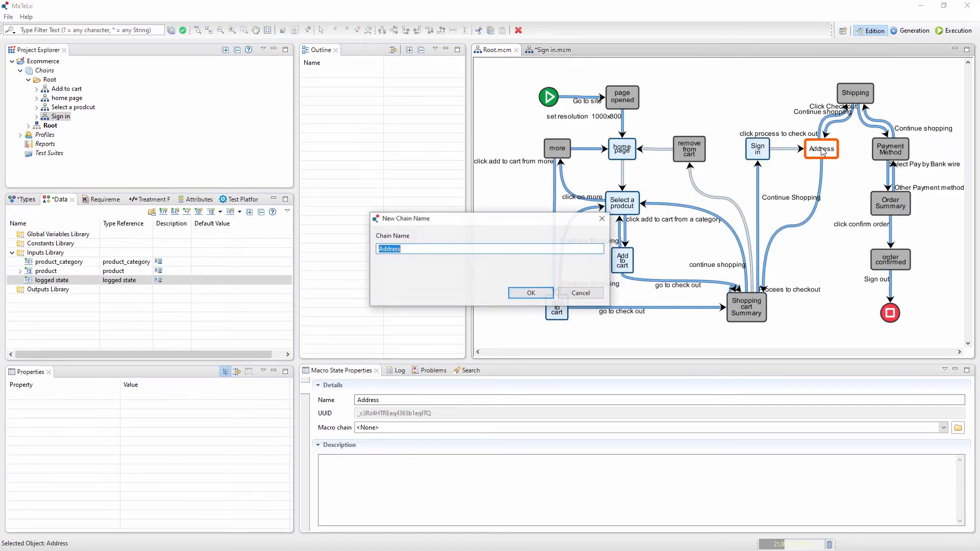
left_click(530, 292)
- Add two states named "logged" and "Not logged" side by side, on opposite sides of the Address chain
right_click(505, 178)
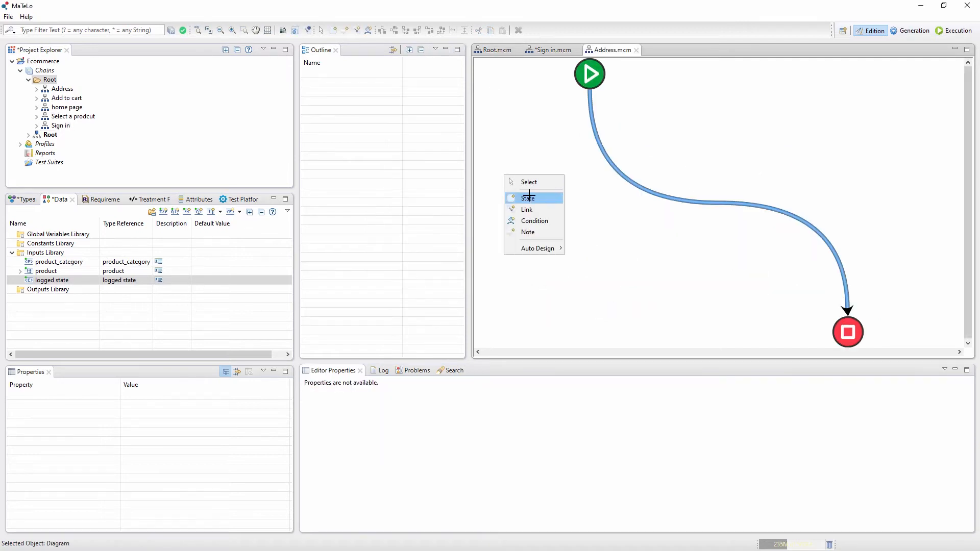
left_click(527, 198)
left_click(497, 177)
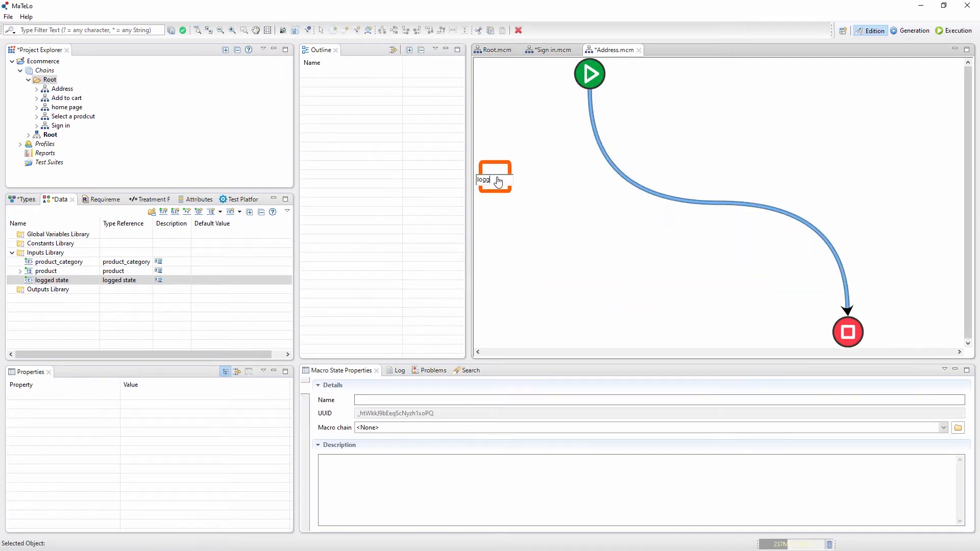
type("logged")
key("Return")
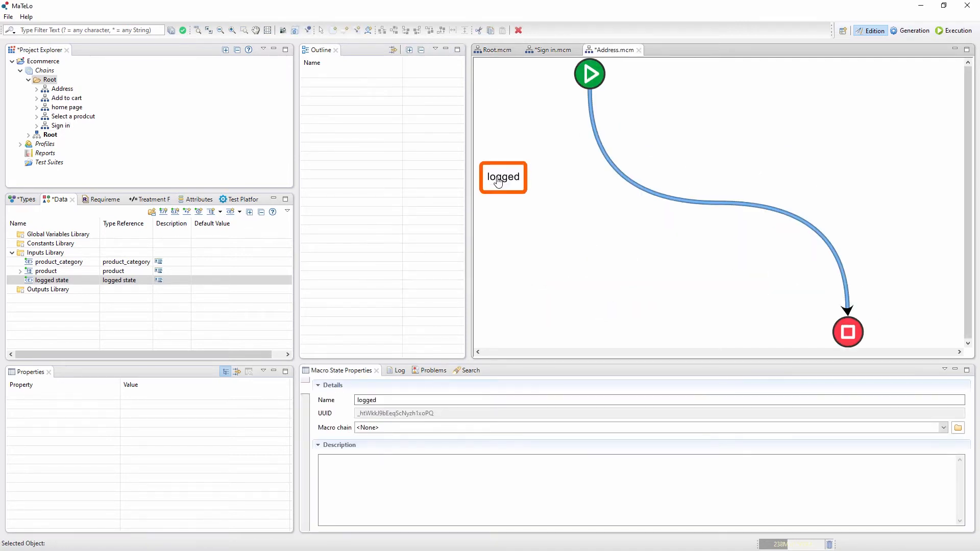
left_click(824, 172)
type("Not logged")
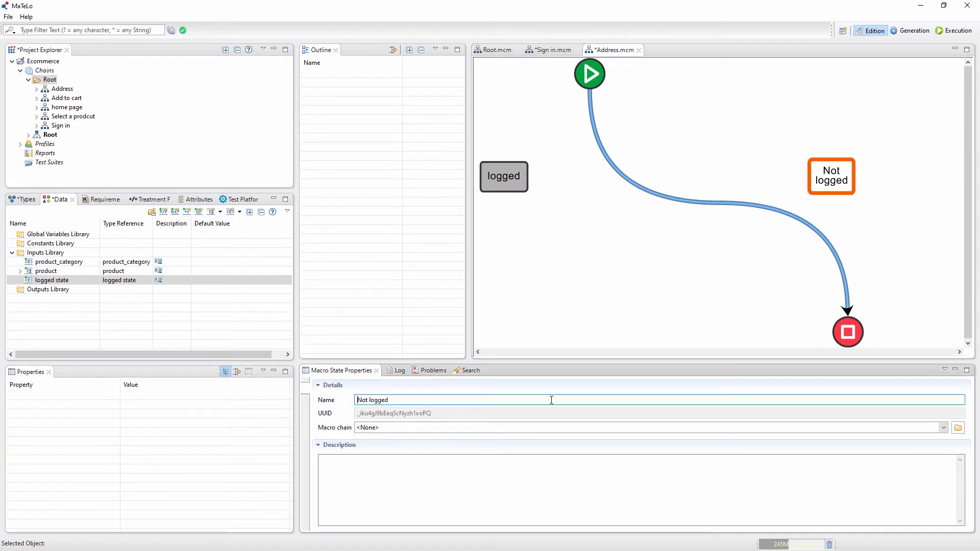
key("Return")
- Add a state named "Address confirmation" below "logged" and one named "New address" below "Not logged"
left_click(496, 262)
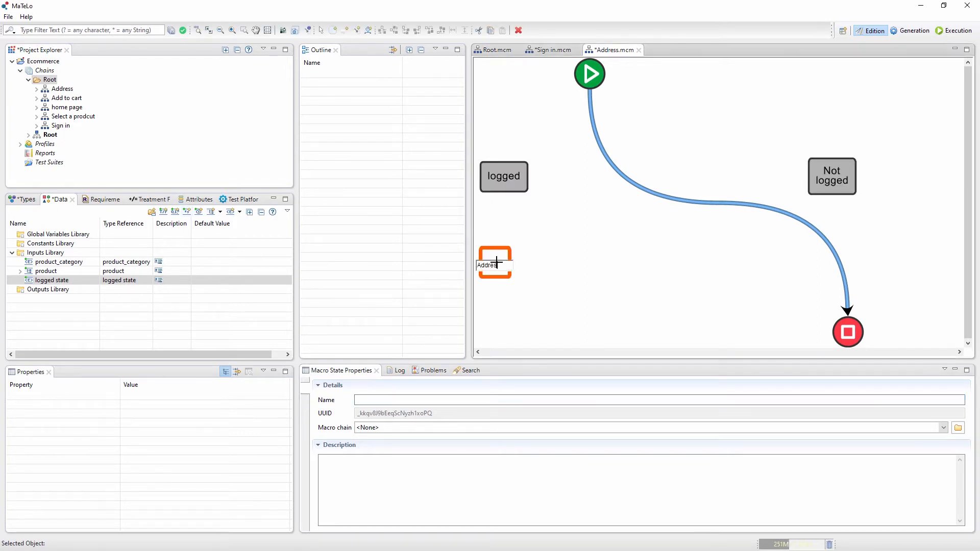
type("Address confirmation")
key("Return")
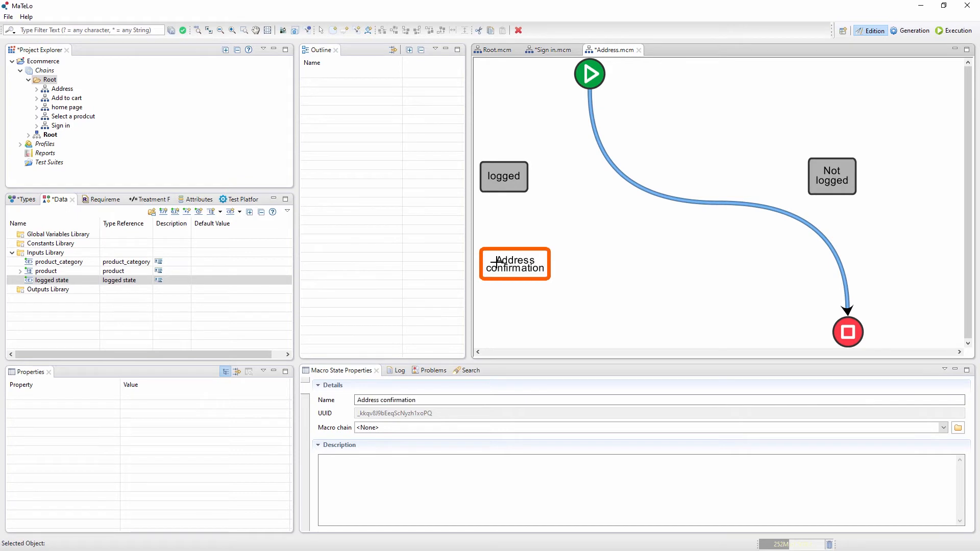
left_click(820, 261)
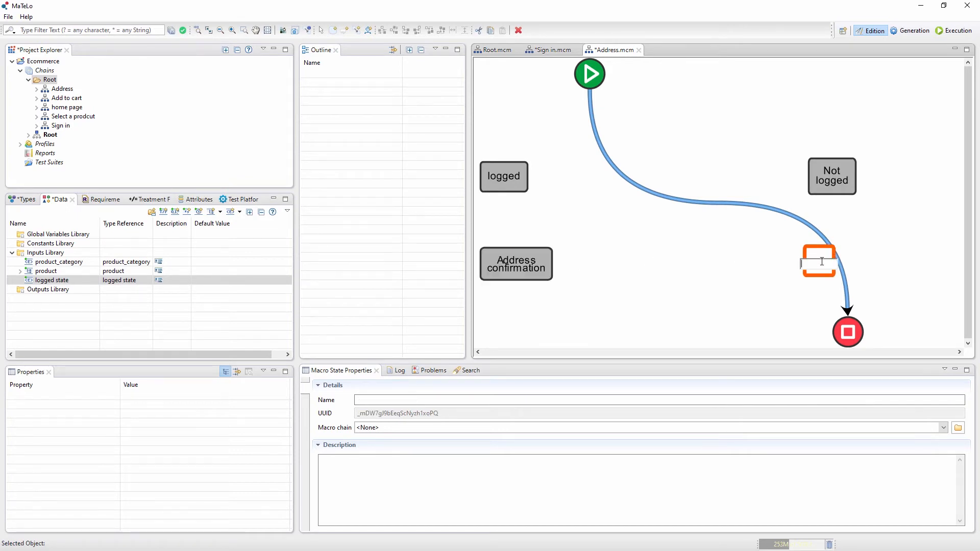
type("New address")
key("Return")
- Delete the default link between the start and end states and centre the start state between the two branches
left_click(615, 175)
left_click(590, 74)
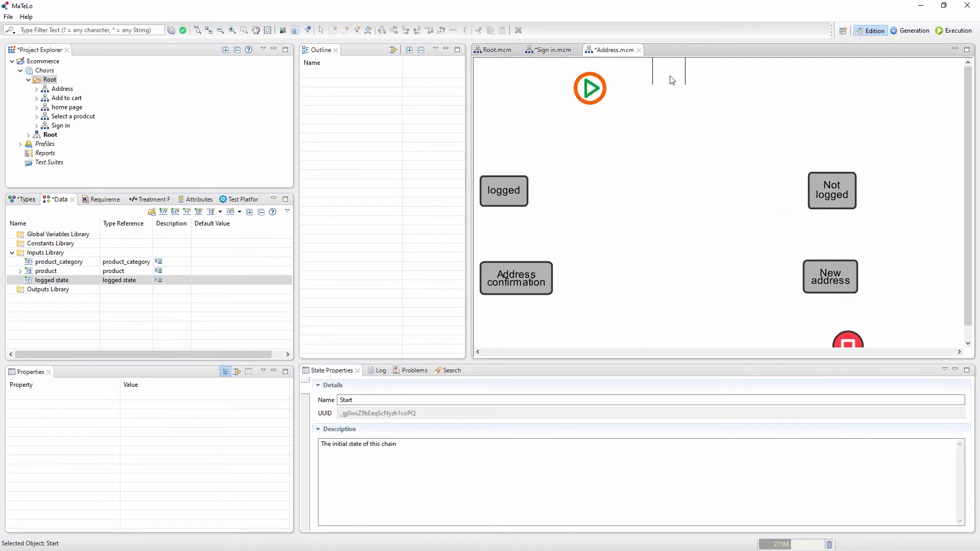
left_click_drag(670, 77, 835, 197)
- Add a condition from the start state to "Not logged" with its Else branch to "logged", centring the condition node below the start state
right_click(662, 114)
left_click(698, 160)
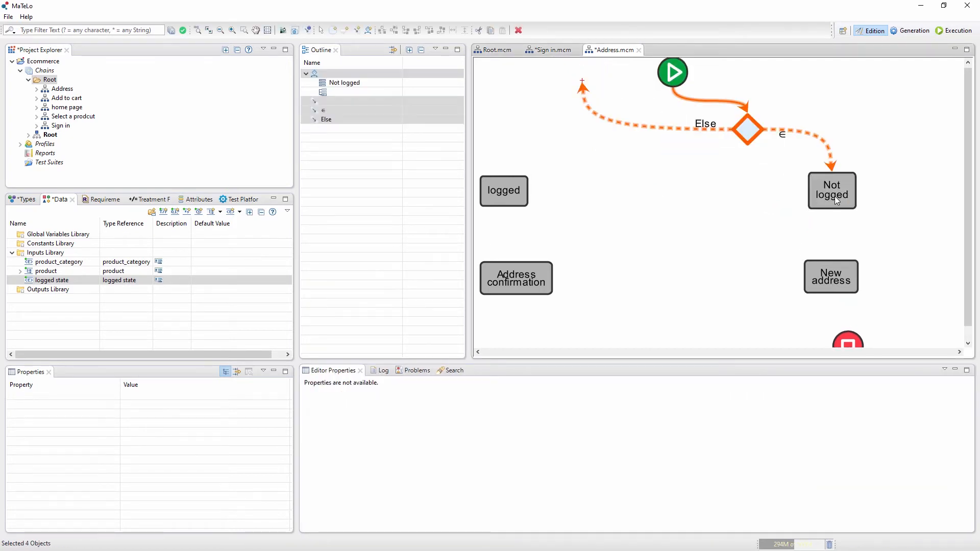
right_click(690, 173)
left_click(588, 109)
left_click_drag(583, 83, 519, 192)
left_click_drag(737, 129, 670, 132)
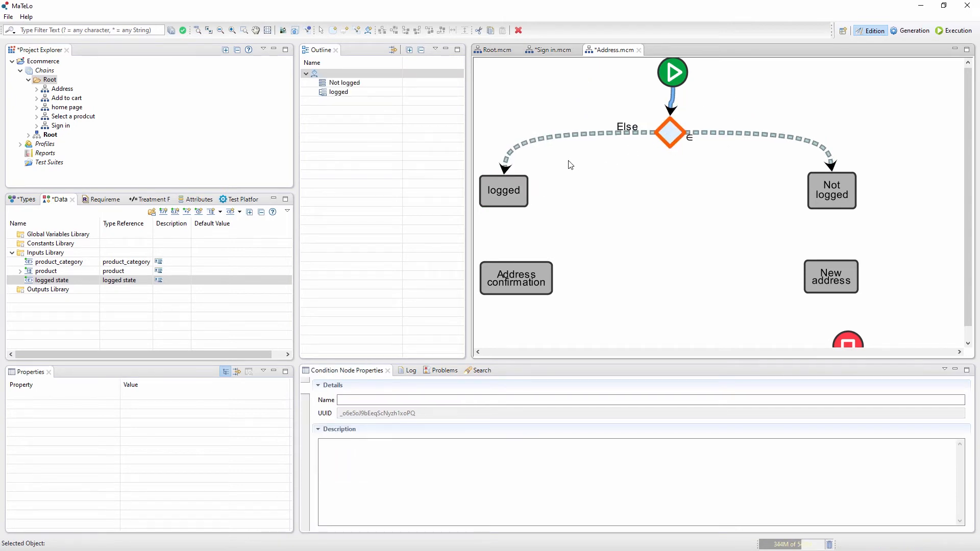
- Set the "Not logged" branch condition to the "logged state" input with the [Not logged] equivalence class
left_click(338, 83)
left_click(377, 438)
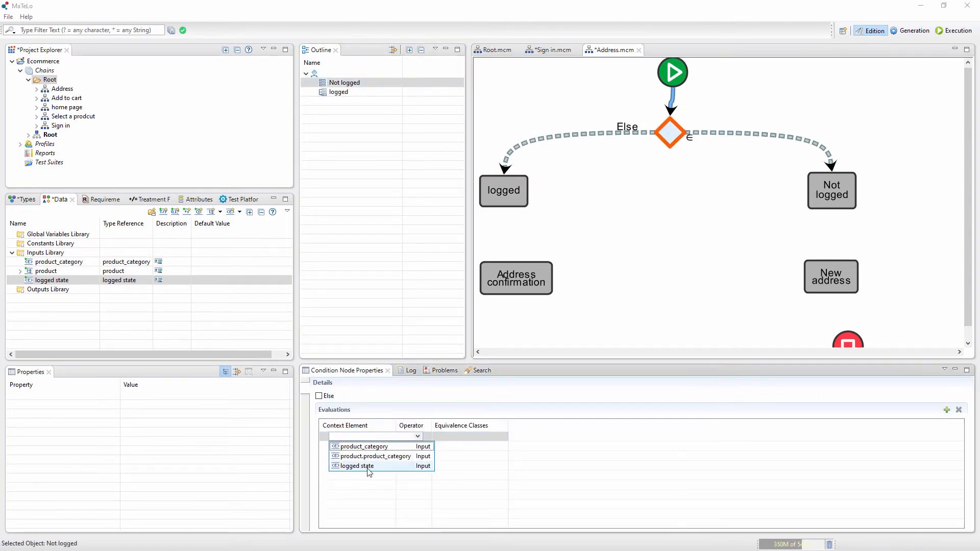
left_click(368, 467)
left_click(503, 438)
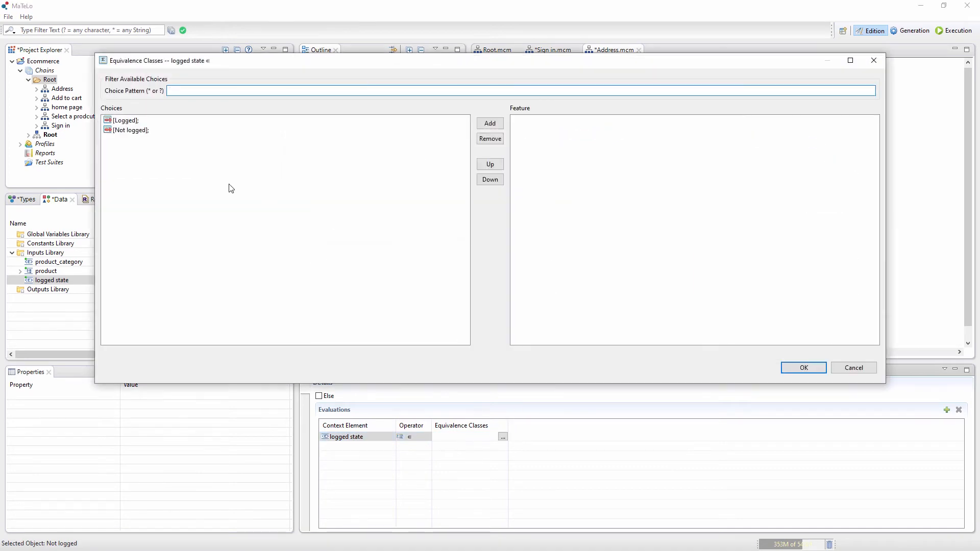
double_click(130, 130)
left_click(804, 368)
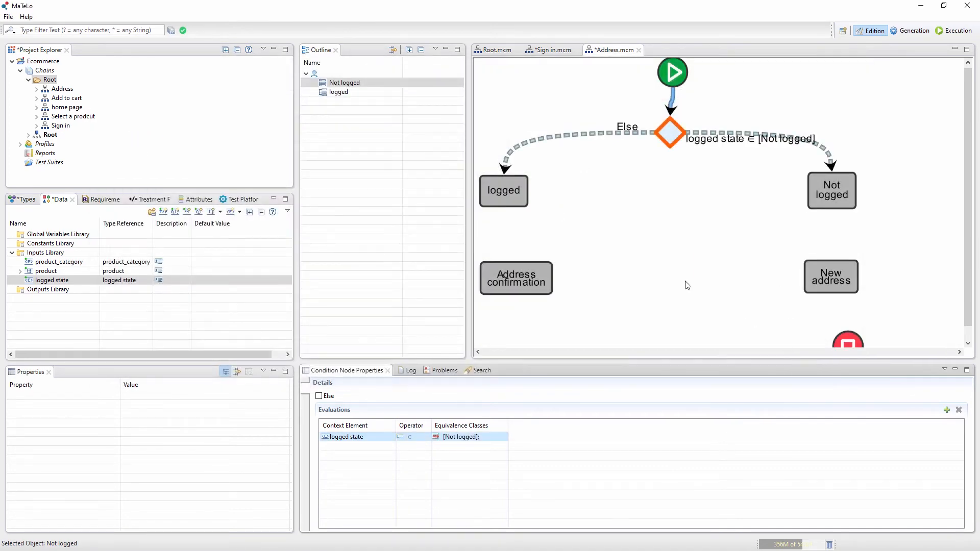
- Link "logged" to "Address confirmation" and "Not logged" to "New address" with unnamed transitions
left_click(597, 241)
right_click(601, 245)
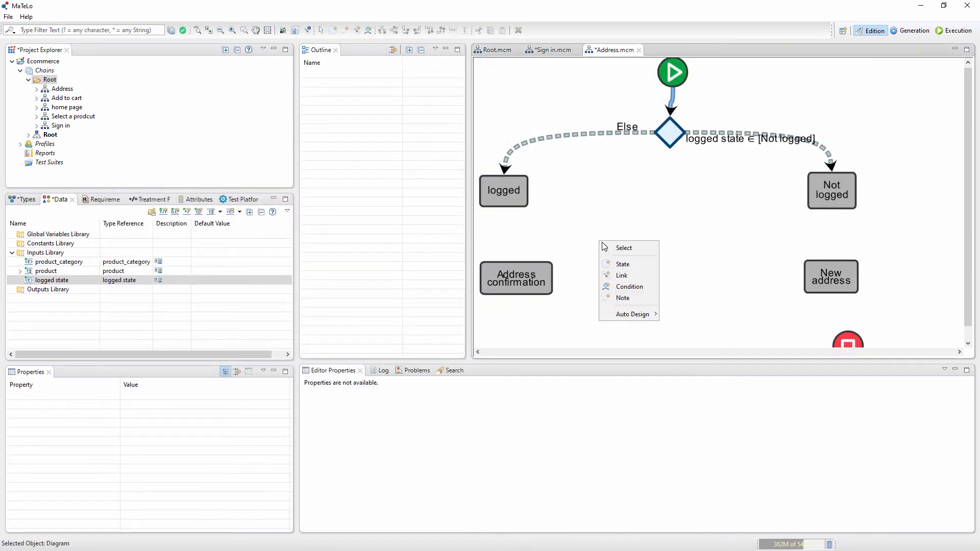
left_click(636, 275)
left_click(514, 195)
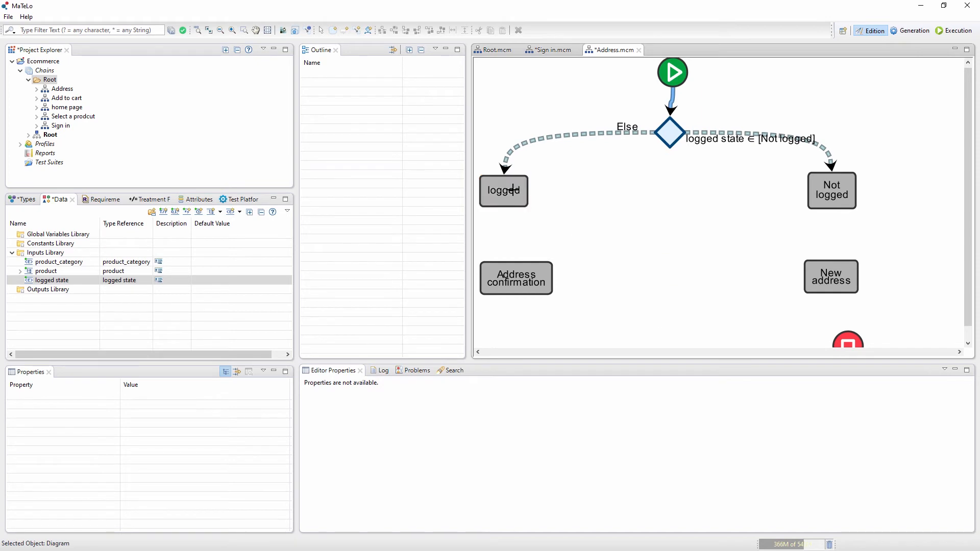
left_click(520, 268)
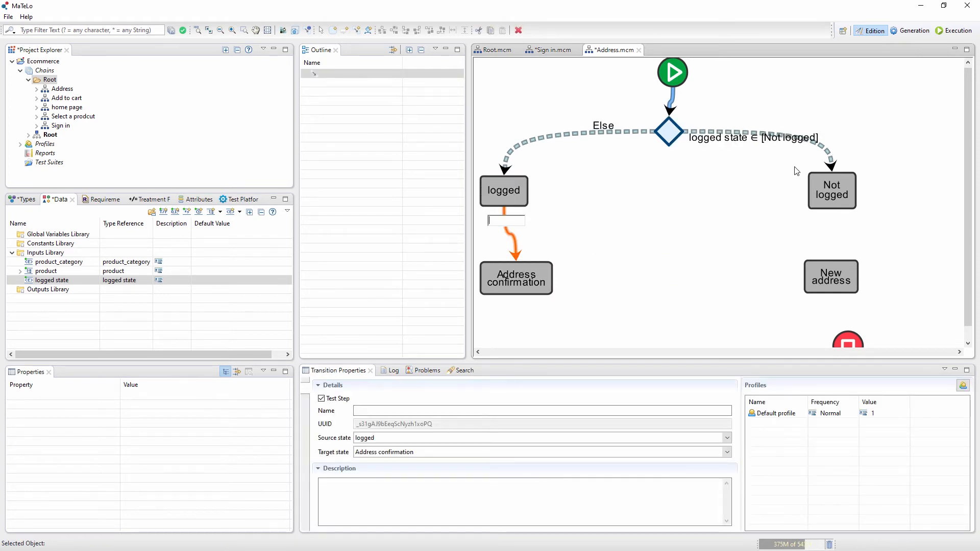
left_click(831, 184)
left_click(837, 278)
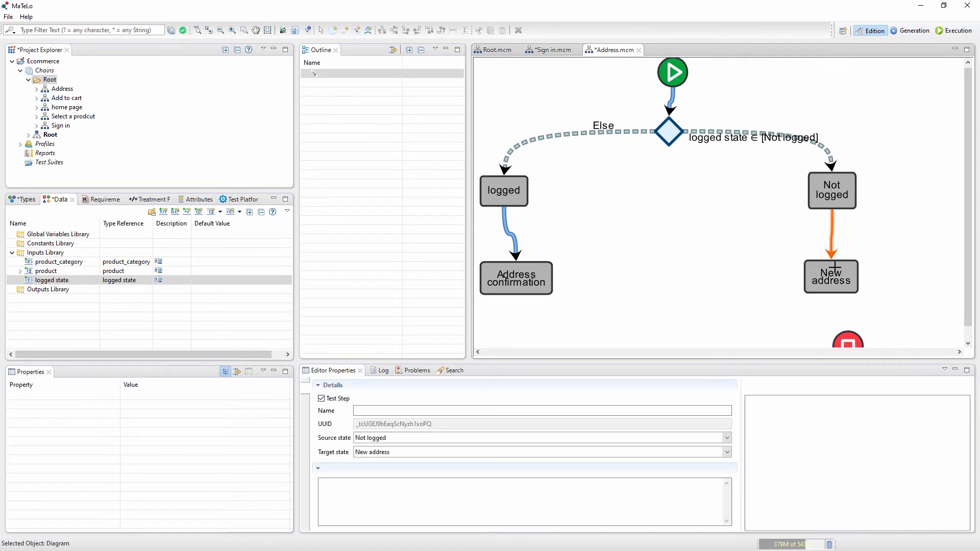
- Link "New address" to "Address confirmation", and add a return transition to "New address" named "Add new address"
left_click(837, 278)
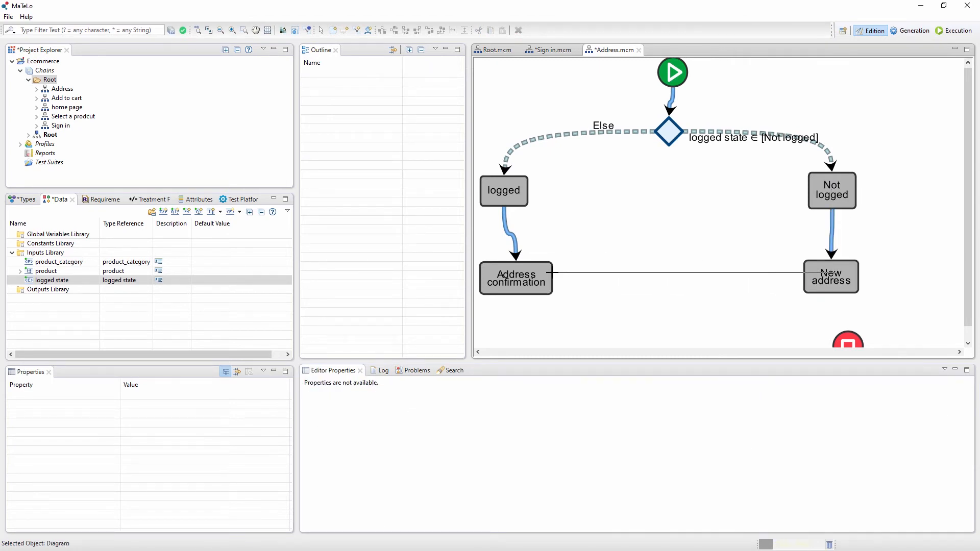
left_click(545, 276)
left_click(545, 271)
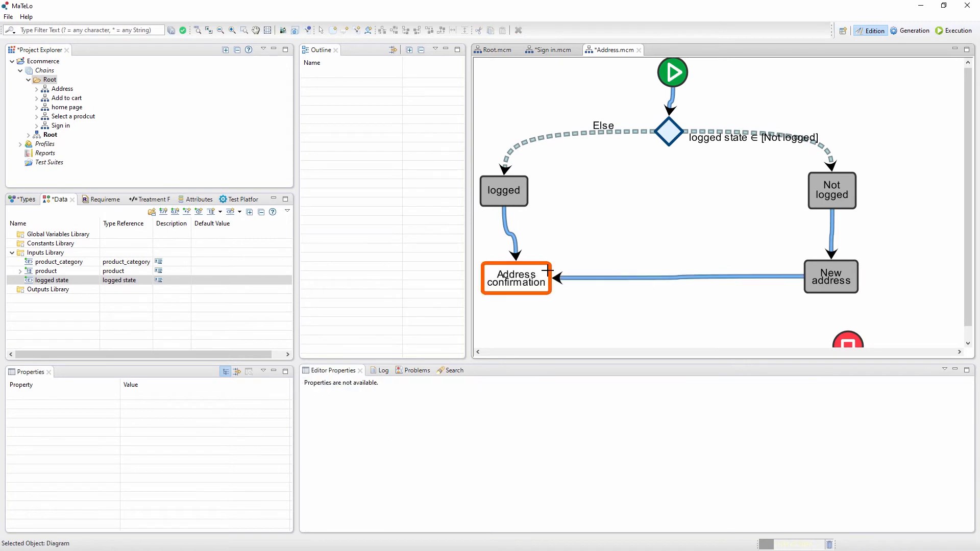
left_click(814, 273)
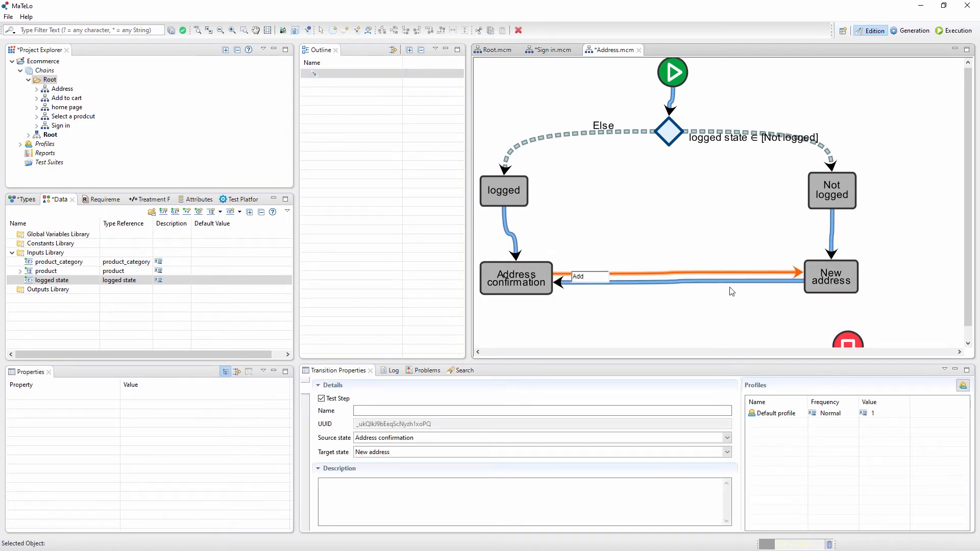
type("Add confo")
type("w address")
left_click(731, 290)
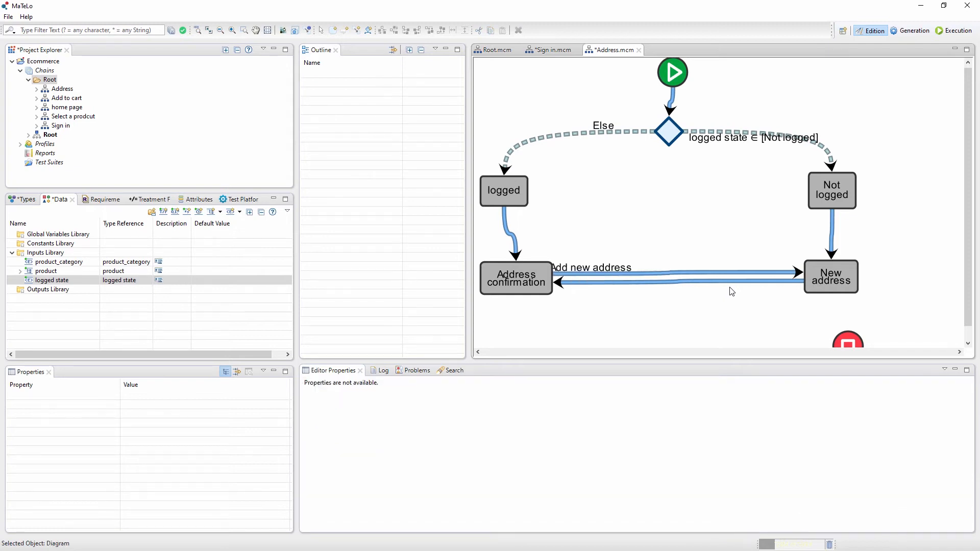
- Link "Address confirmation" to the end state with a transition named "user is logged" and attach the "logged state" input to it
left_click_drag(515, 286, 847, 341)
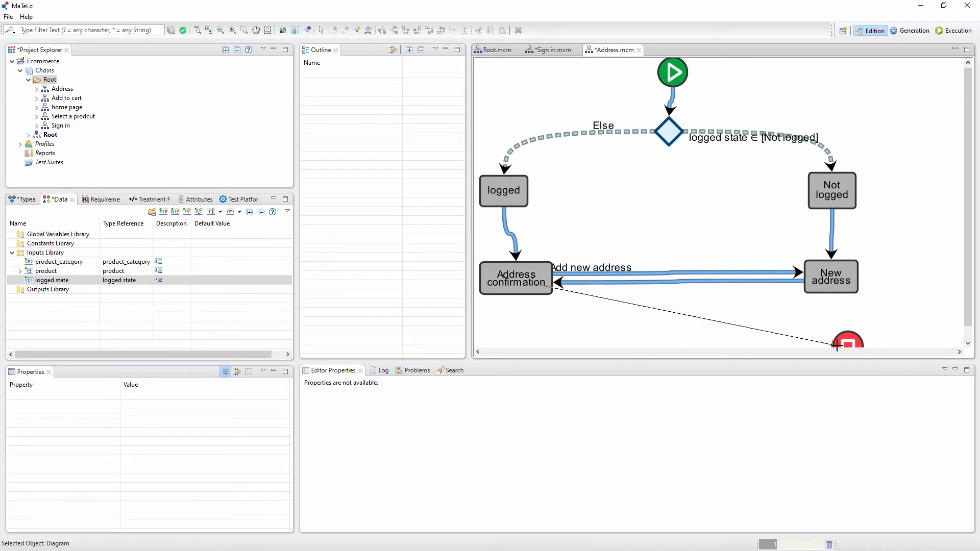
left_click(377, 411)
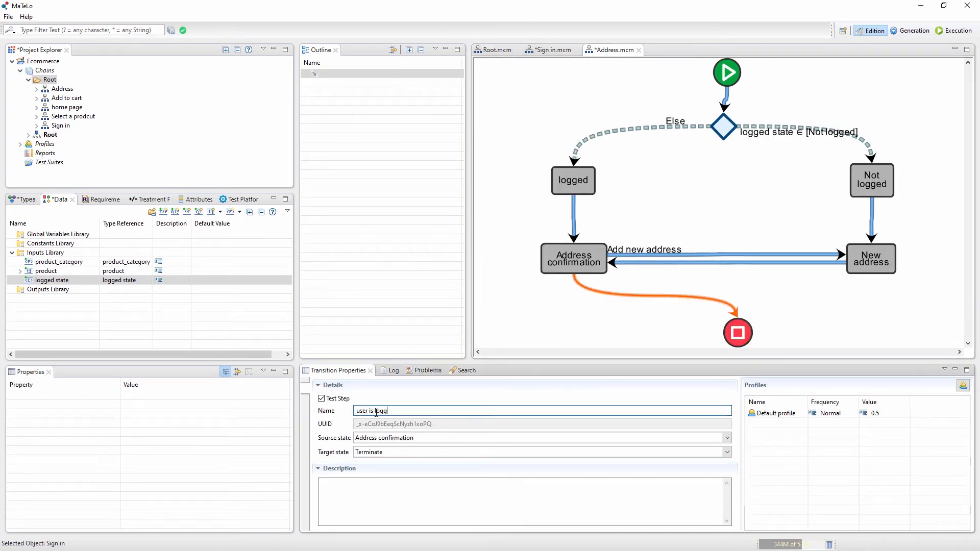
key("Return")
left_click(68, 282)
left_click_drag(219, 233, 332, 77)
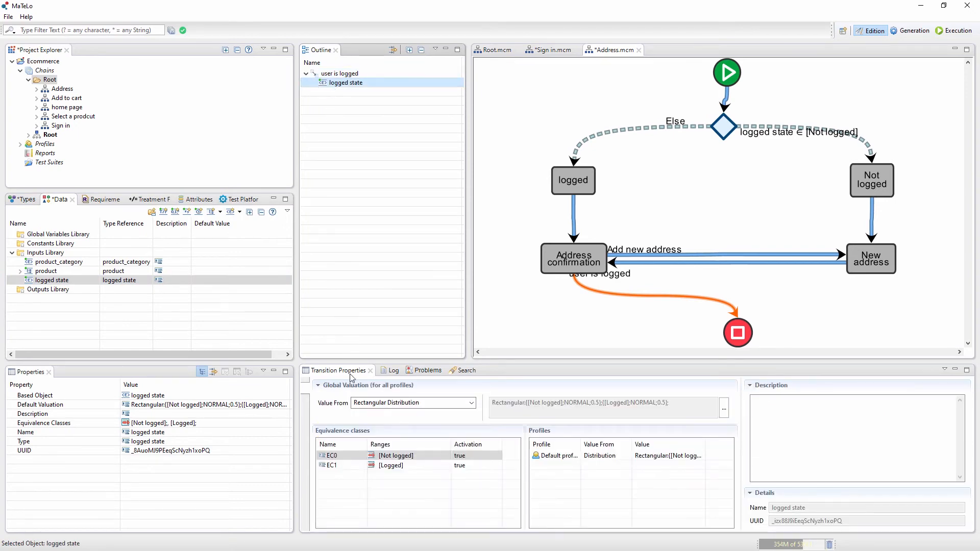
- Deactivate the [Not logged] equivalence class of the "logged state" input on the "user is logged" transition
left_click(462, 456)
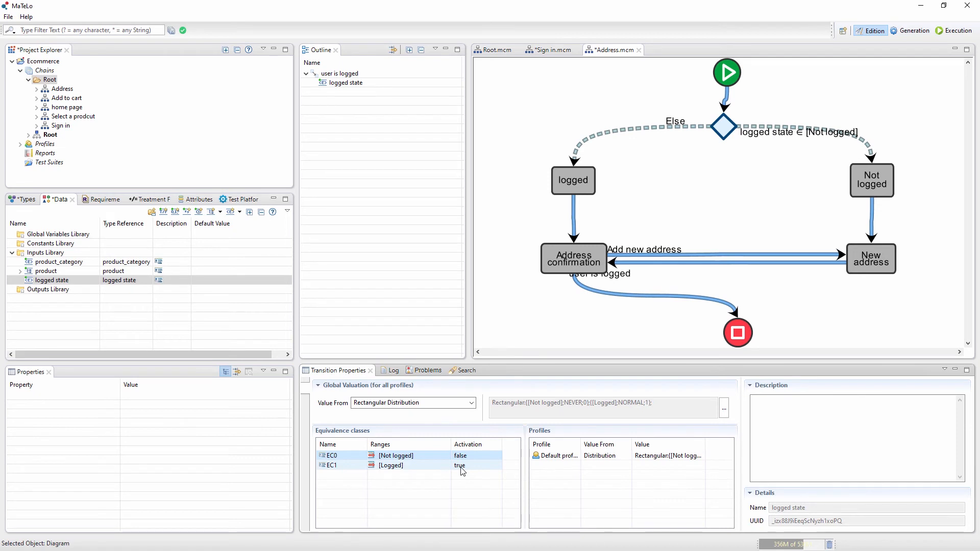
left_click(734, 240)
- In the Root chain, attach the "logged state" input to the "Go to site" transition and select the attached input
left_click(496, 51)
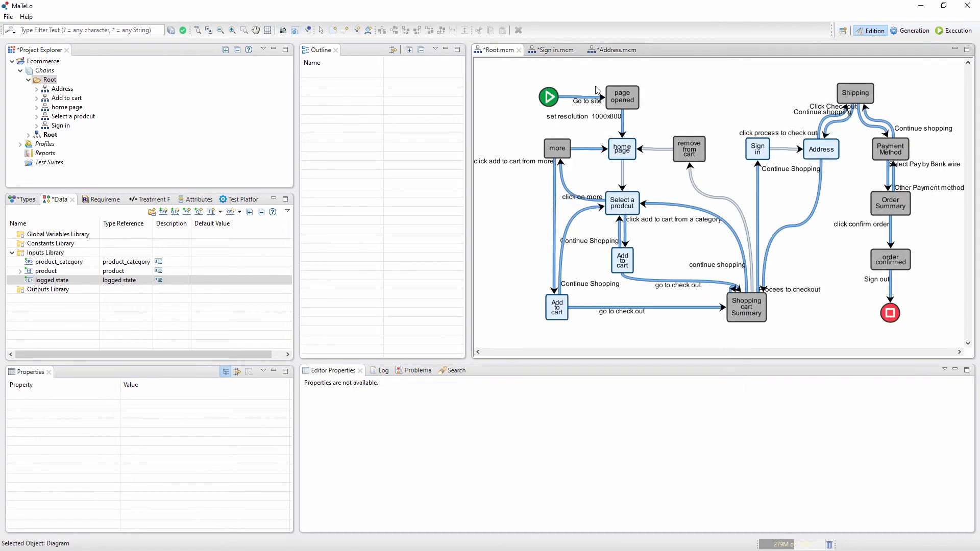
left_click(585, 100)
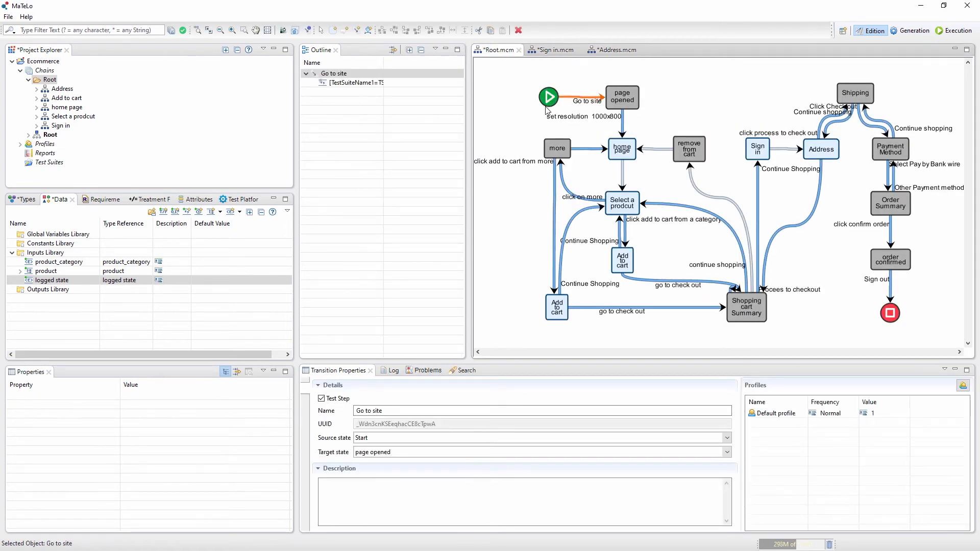
left_click(49, 282)
left_click_drag(50, 281, 339, 82)
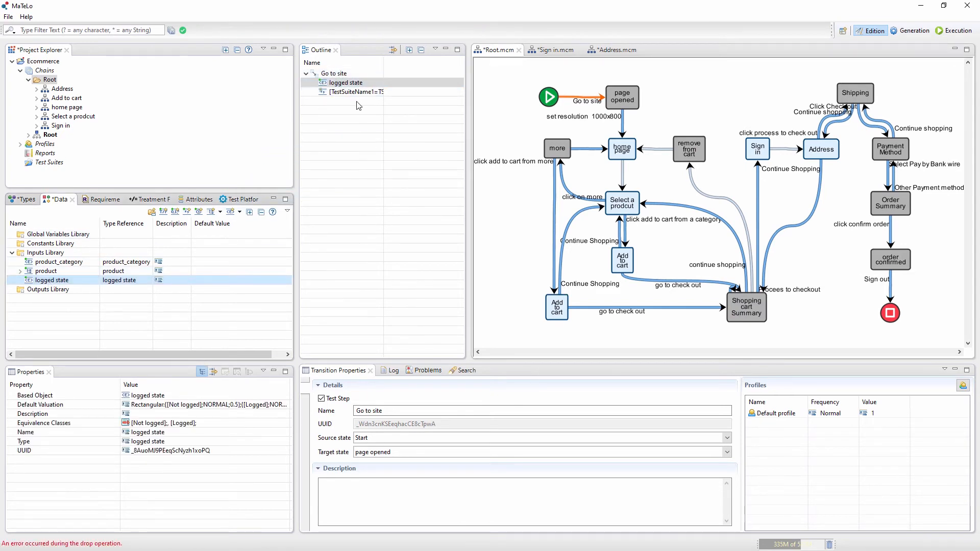
left_click(337, 83)
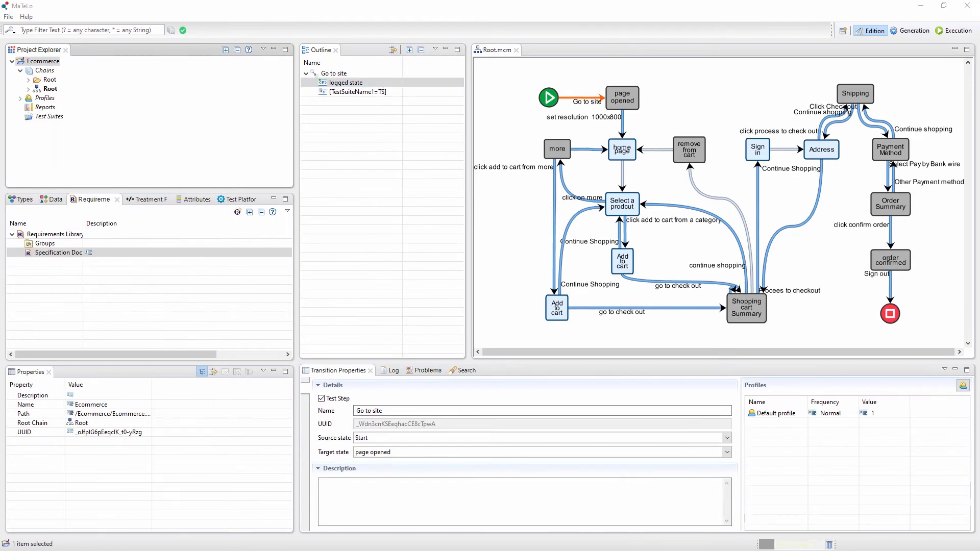
- Generate a test suite with the whole Root chain, including Sign in and Address, in scope and the Minimum Arcs Coverage algorithm
left_click(912, 31)
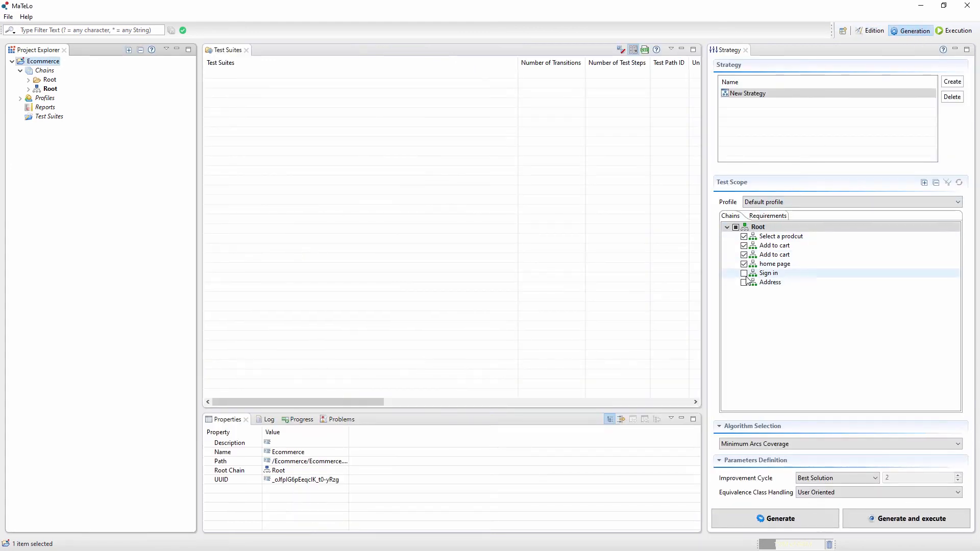
left_click(736, 228)
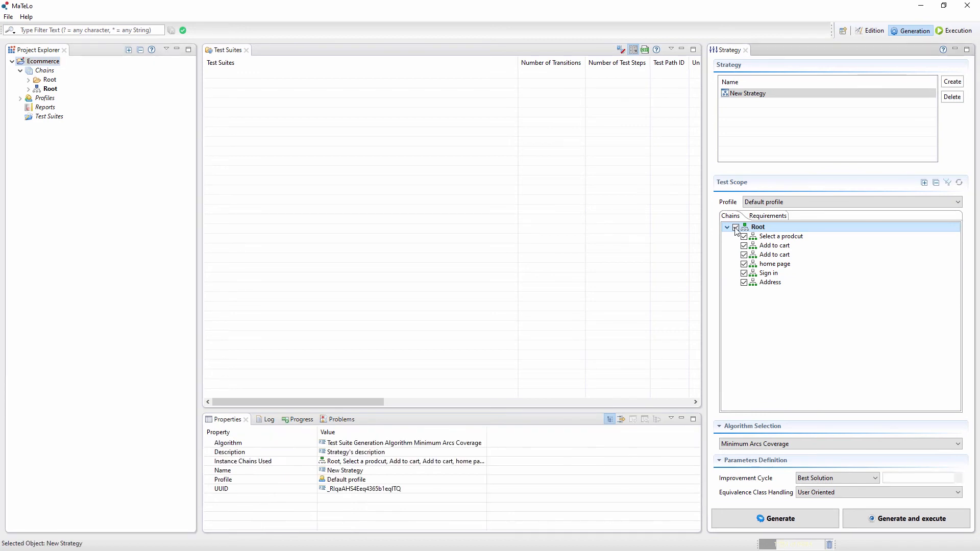
left_click(788, 445)
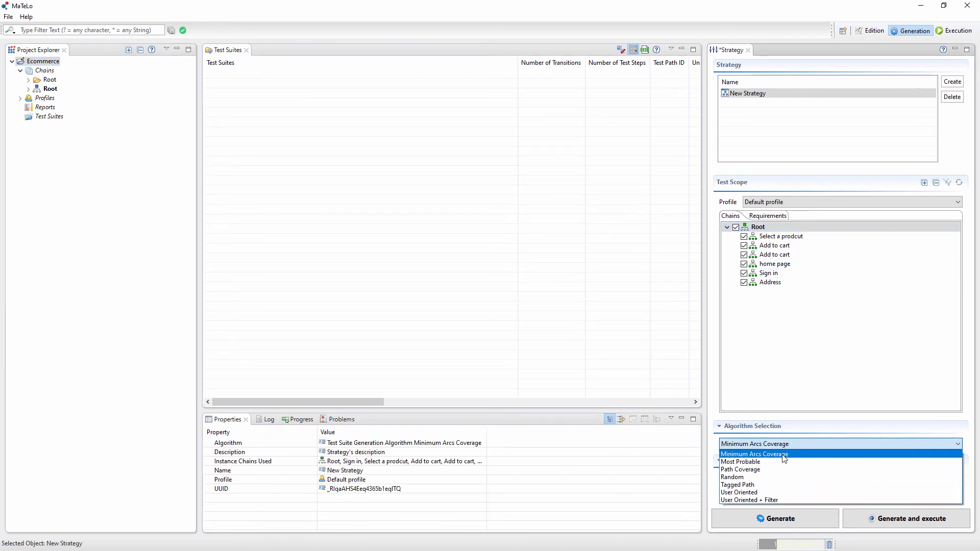
left_click(784, 457)
left_click(790, 520)
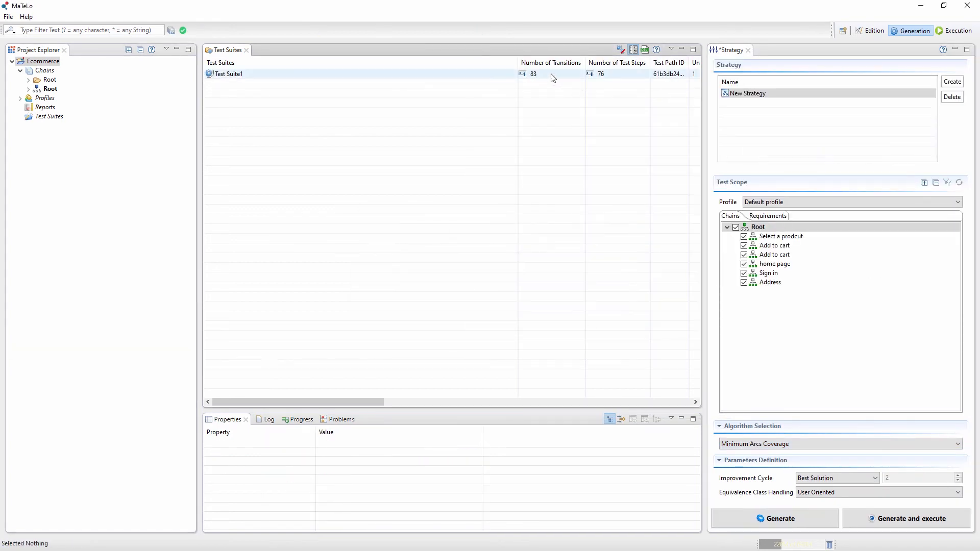
- Open the generated test suite, expand it and examine its sequence of transitions in table form
double_click(245, 75)
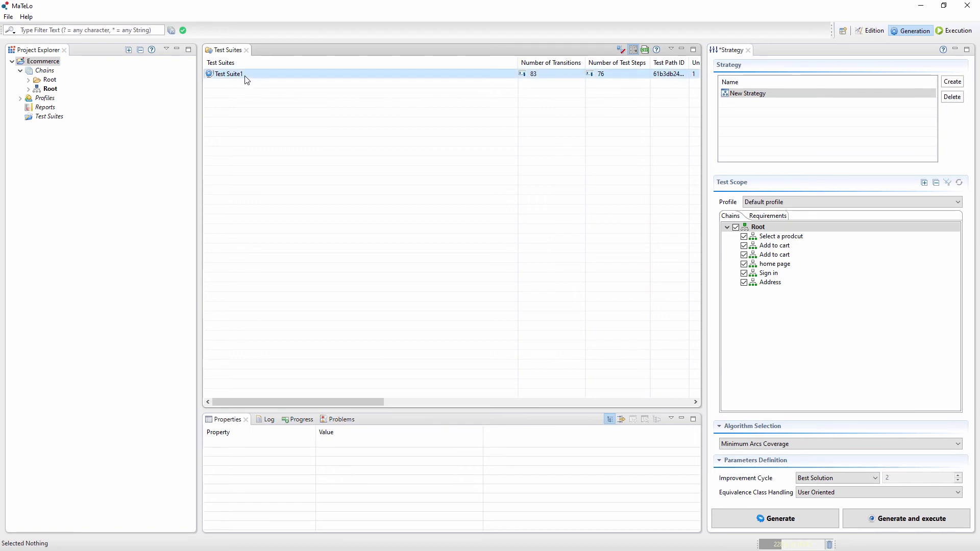
left_click(211, 75)
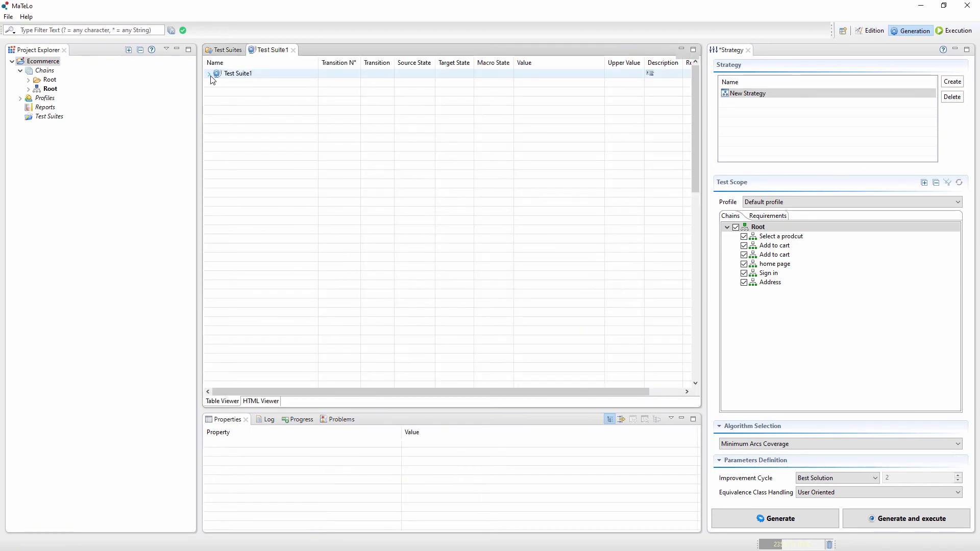
scroll(392, 135, "down", 7)
scroll(392, 138, "up", 4)
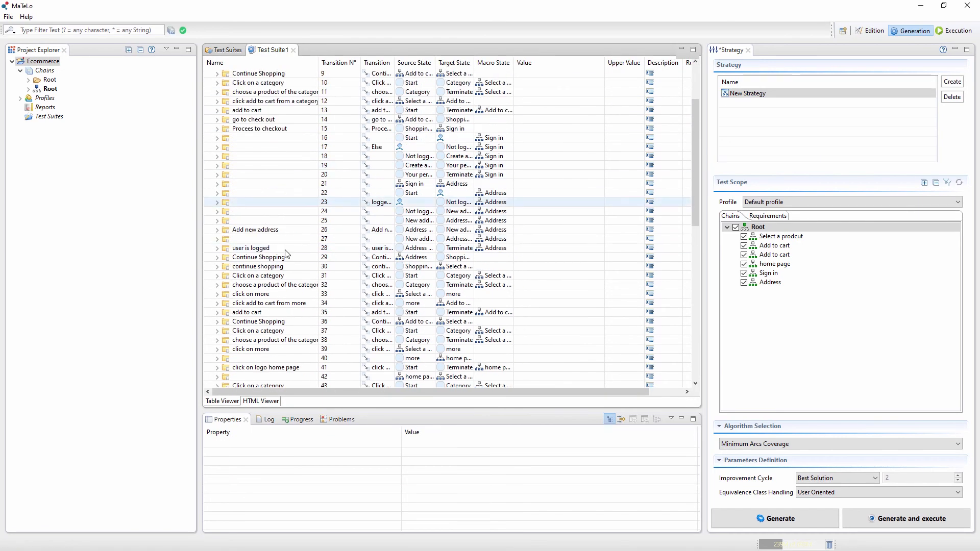
- Show the test suite as an HTML report and examine the paths taken through the Sign in and Address chains for each logged state
left_click(261, 401)
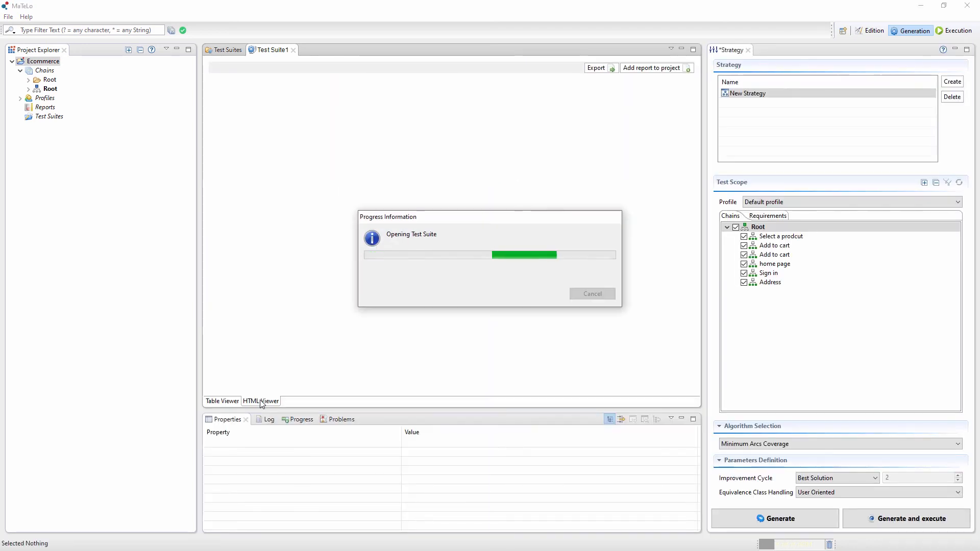
left_click_drag(691, 97, 691, 158)
scroll(468, 161, "down", 7)
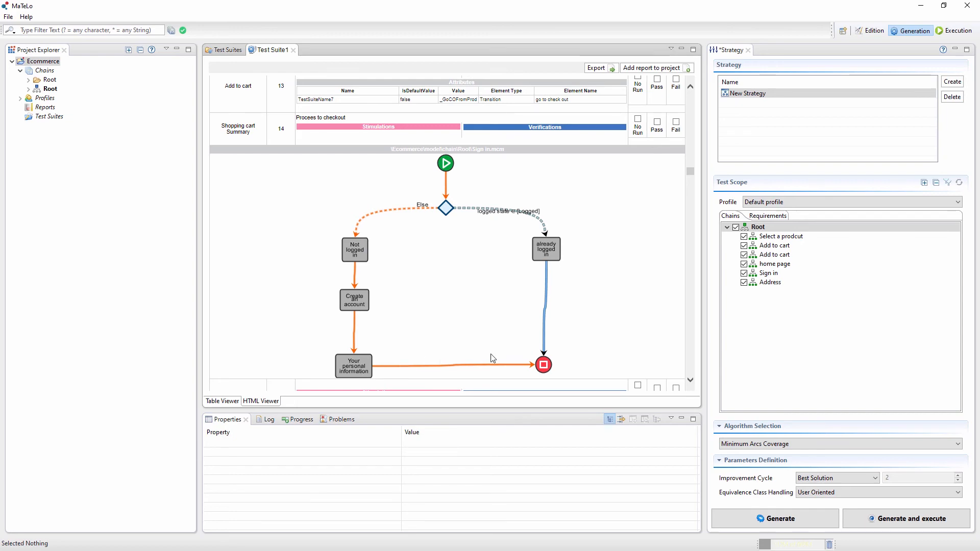
scroll(556, 364, "down", 10)
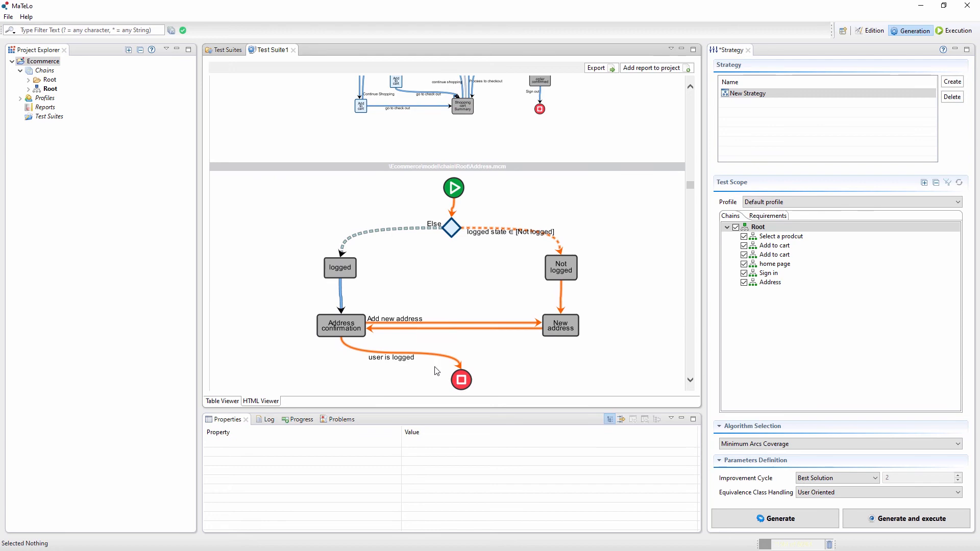
scroll(408, 362, "down", 15)
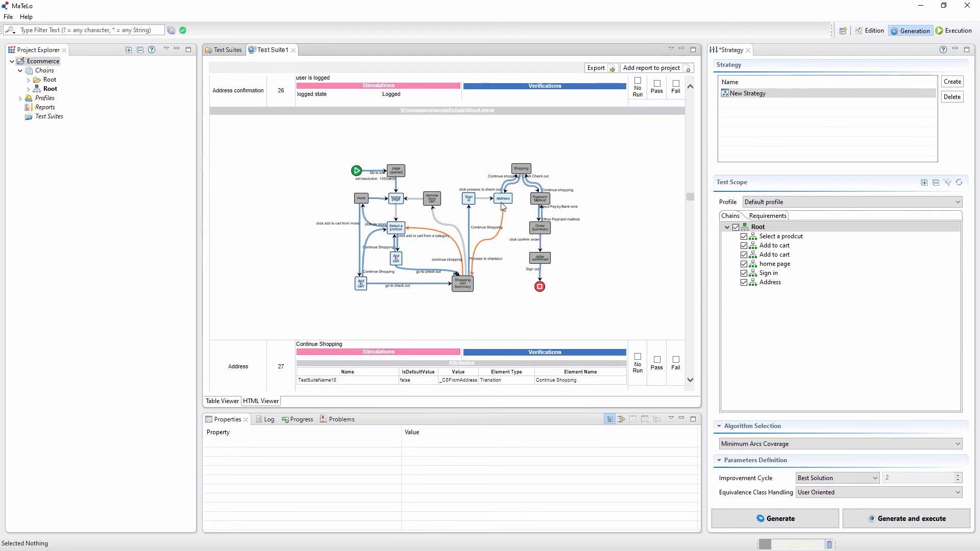
scroll(409, 230, "down", 5)
scroll(381, 261, "up", 2)
scroll(381, 259, "down", 20)
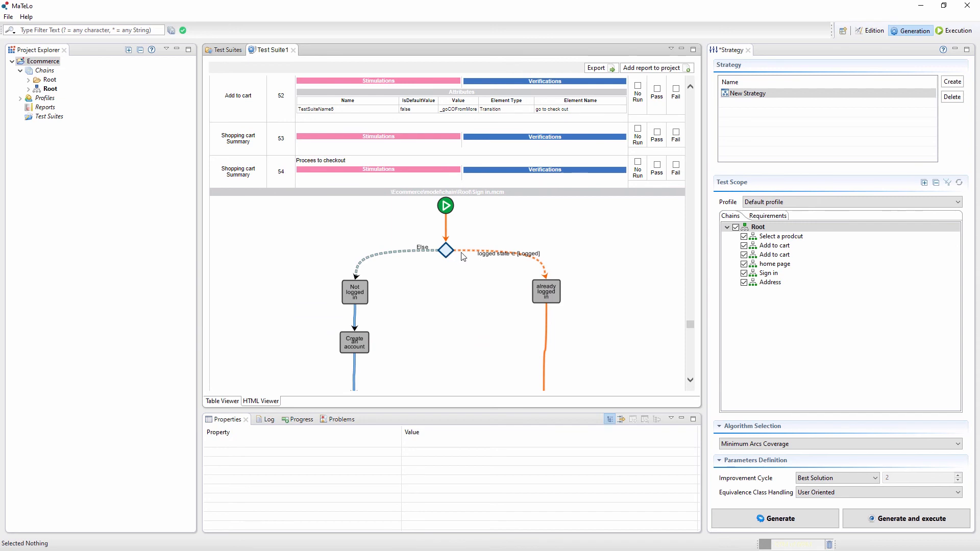
scroll(549, 291, "down", 1)
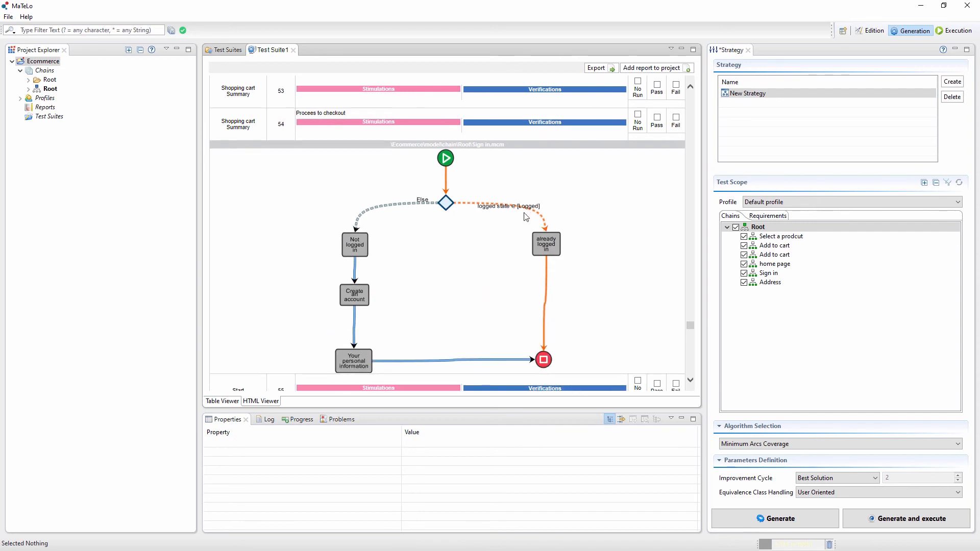
scroll(473, 204, "down", 20)
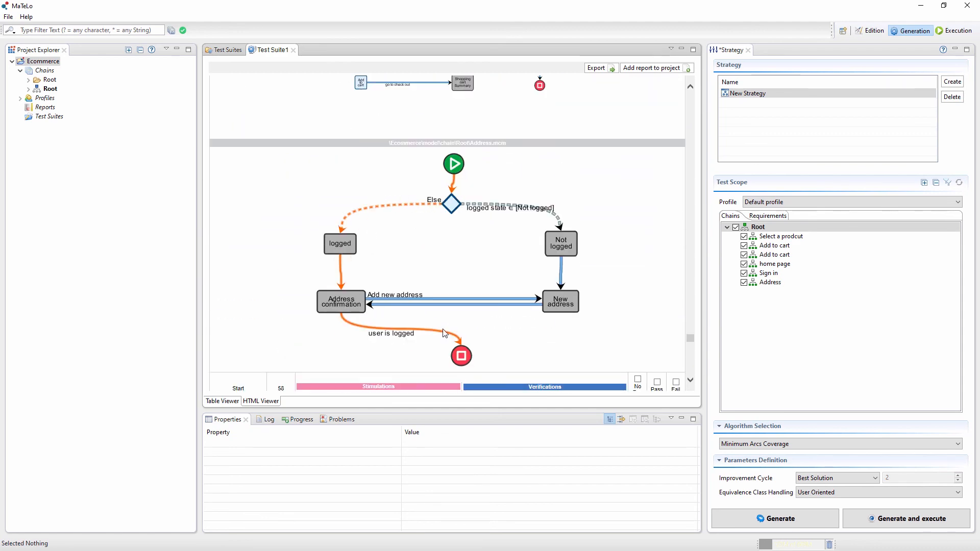
scroll(452, 342, "down", 4)
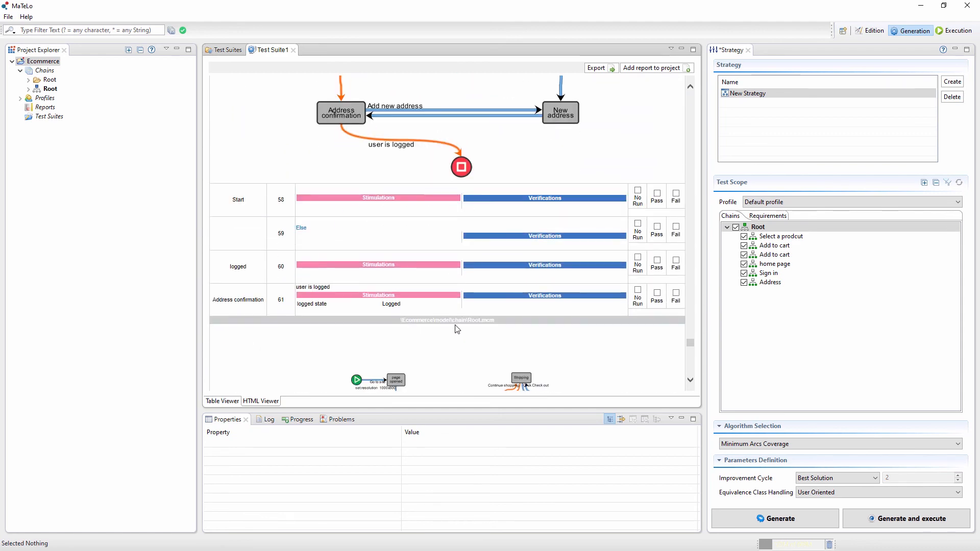